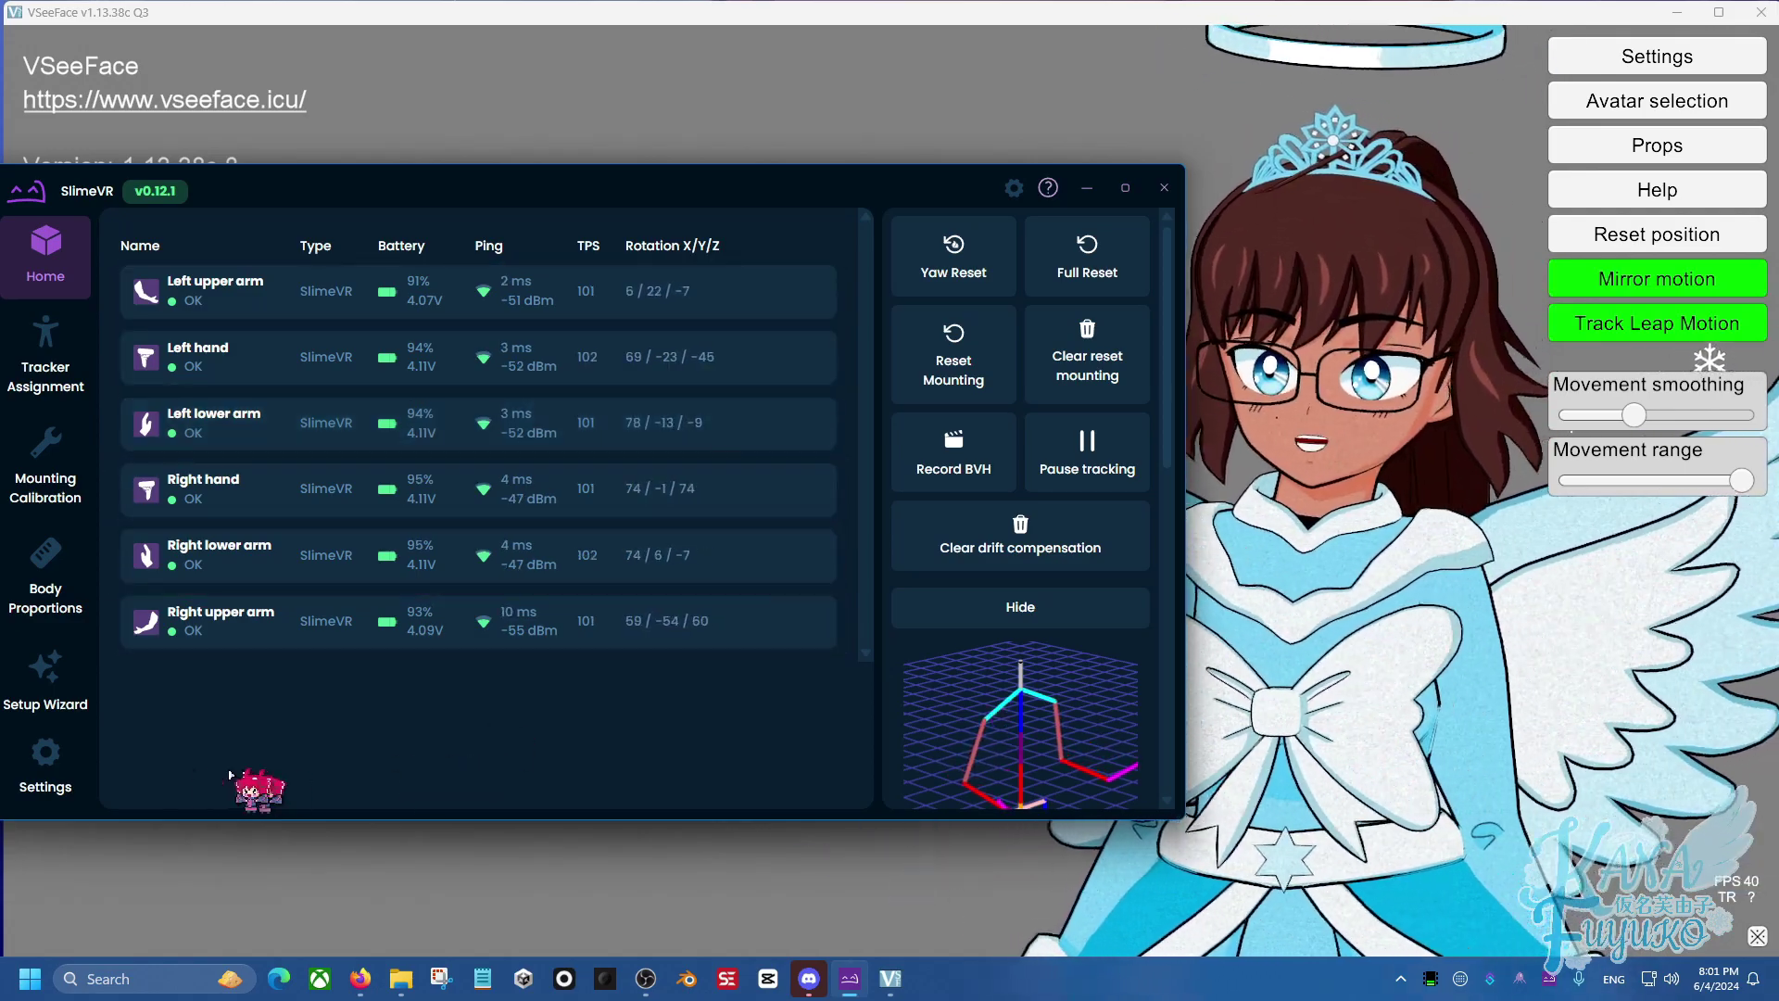
Step: Open the VMC settings in SlimeVR and make sure sending and receiving of Virtual Motion Capture data is enabled
{"action": "left_click", "coordinate": [48, 775]}
{"action": "left_click", "coordinate": [48, 775]}
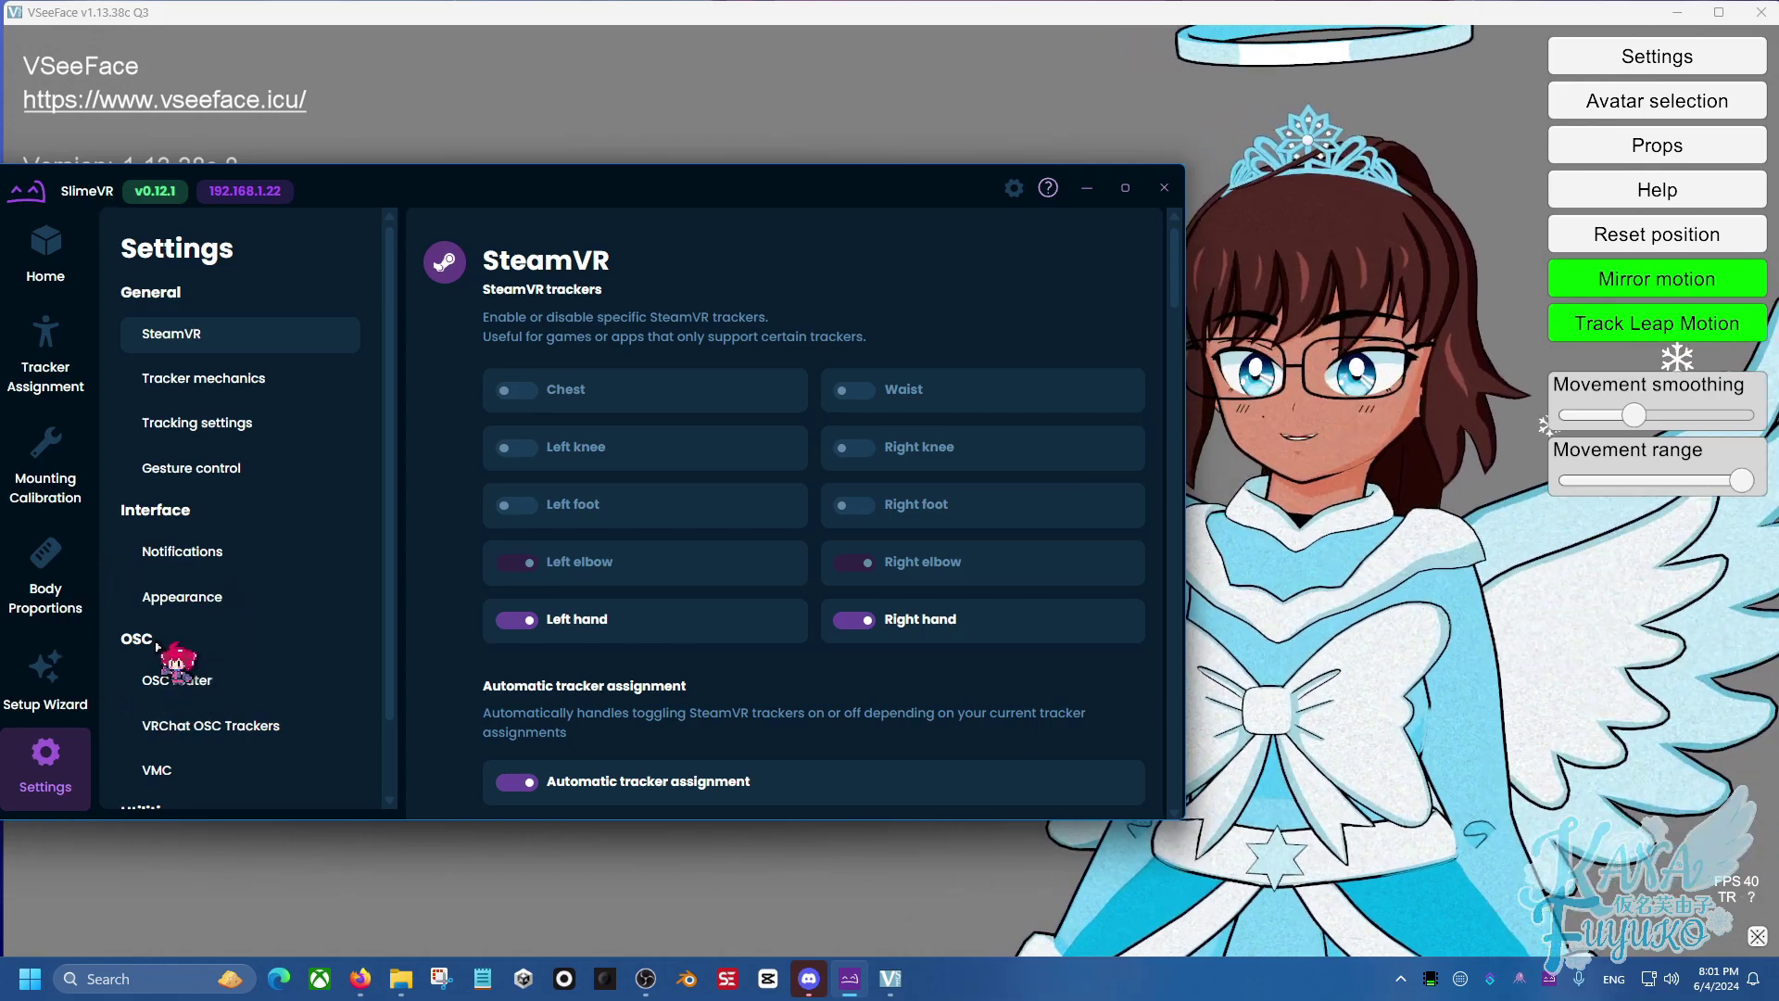
{"action": "left_click", "coordinate": [173, 770]}
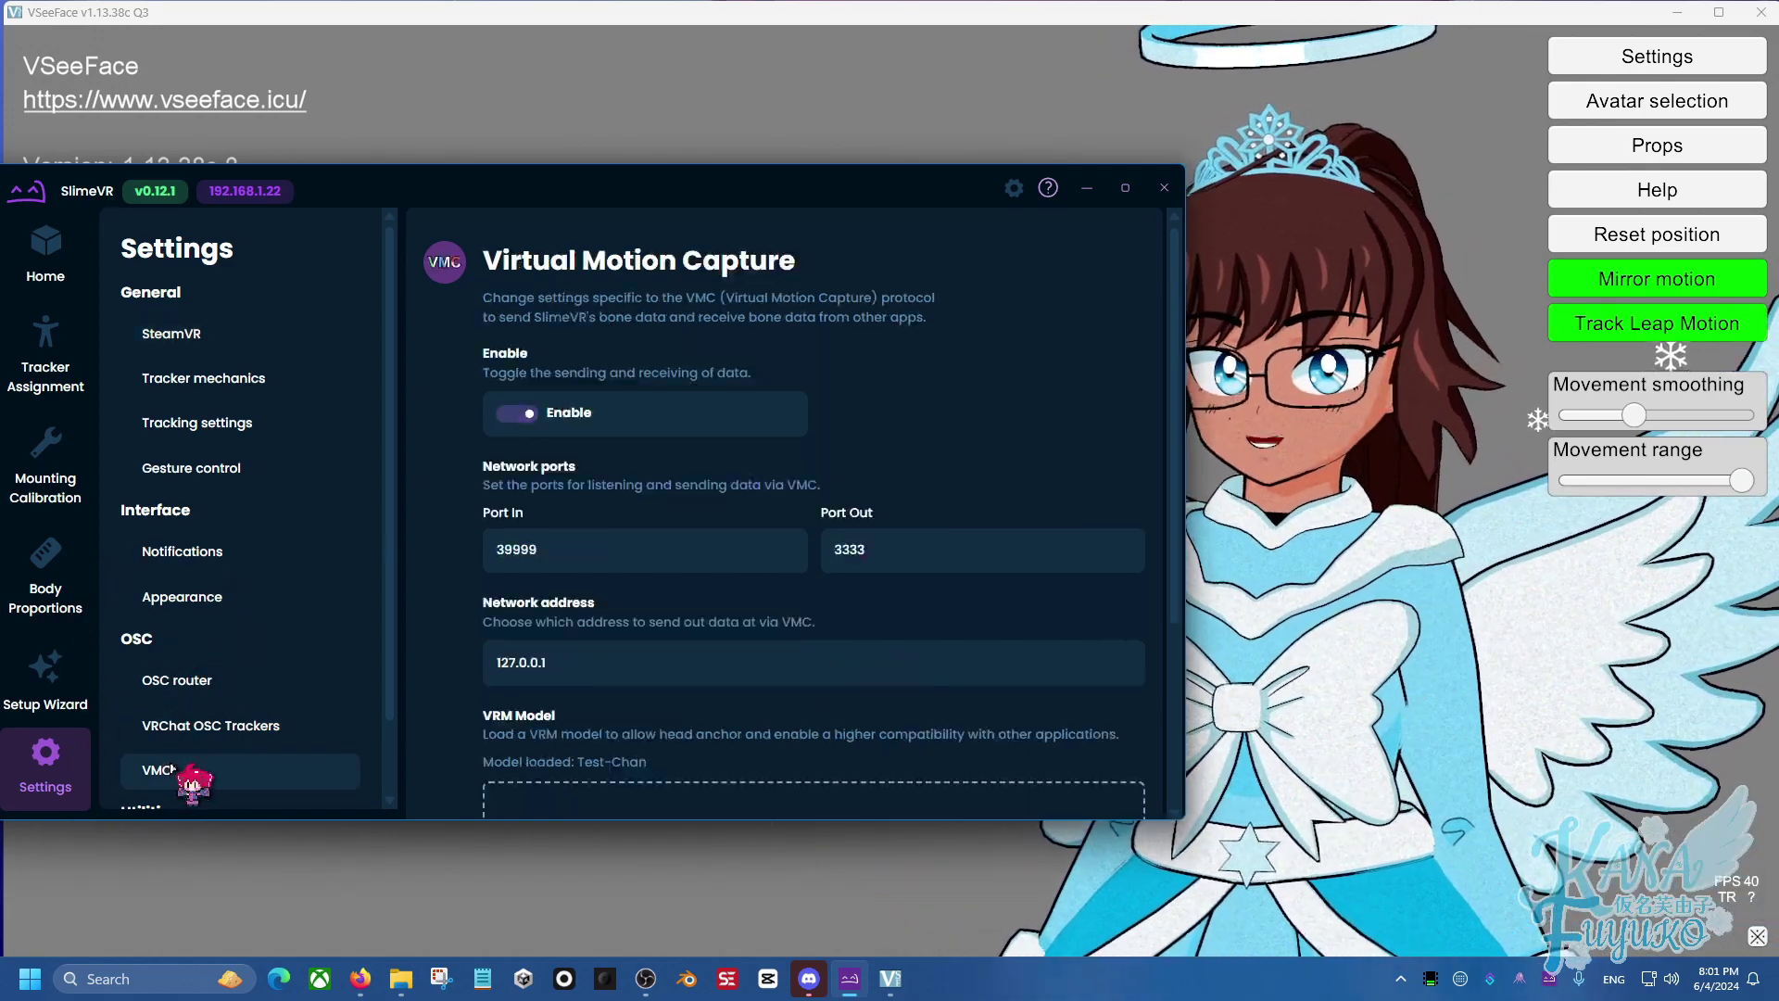
{"action": "key", "text": "ctrl"}
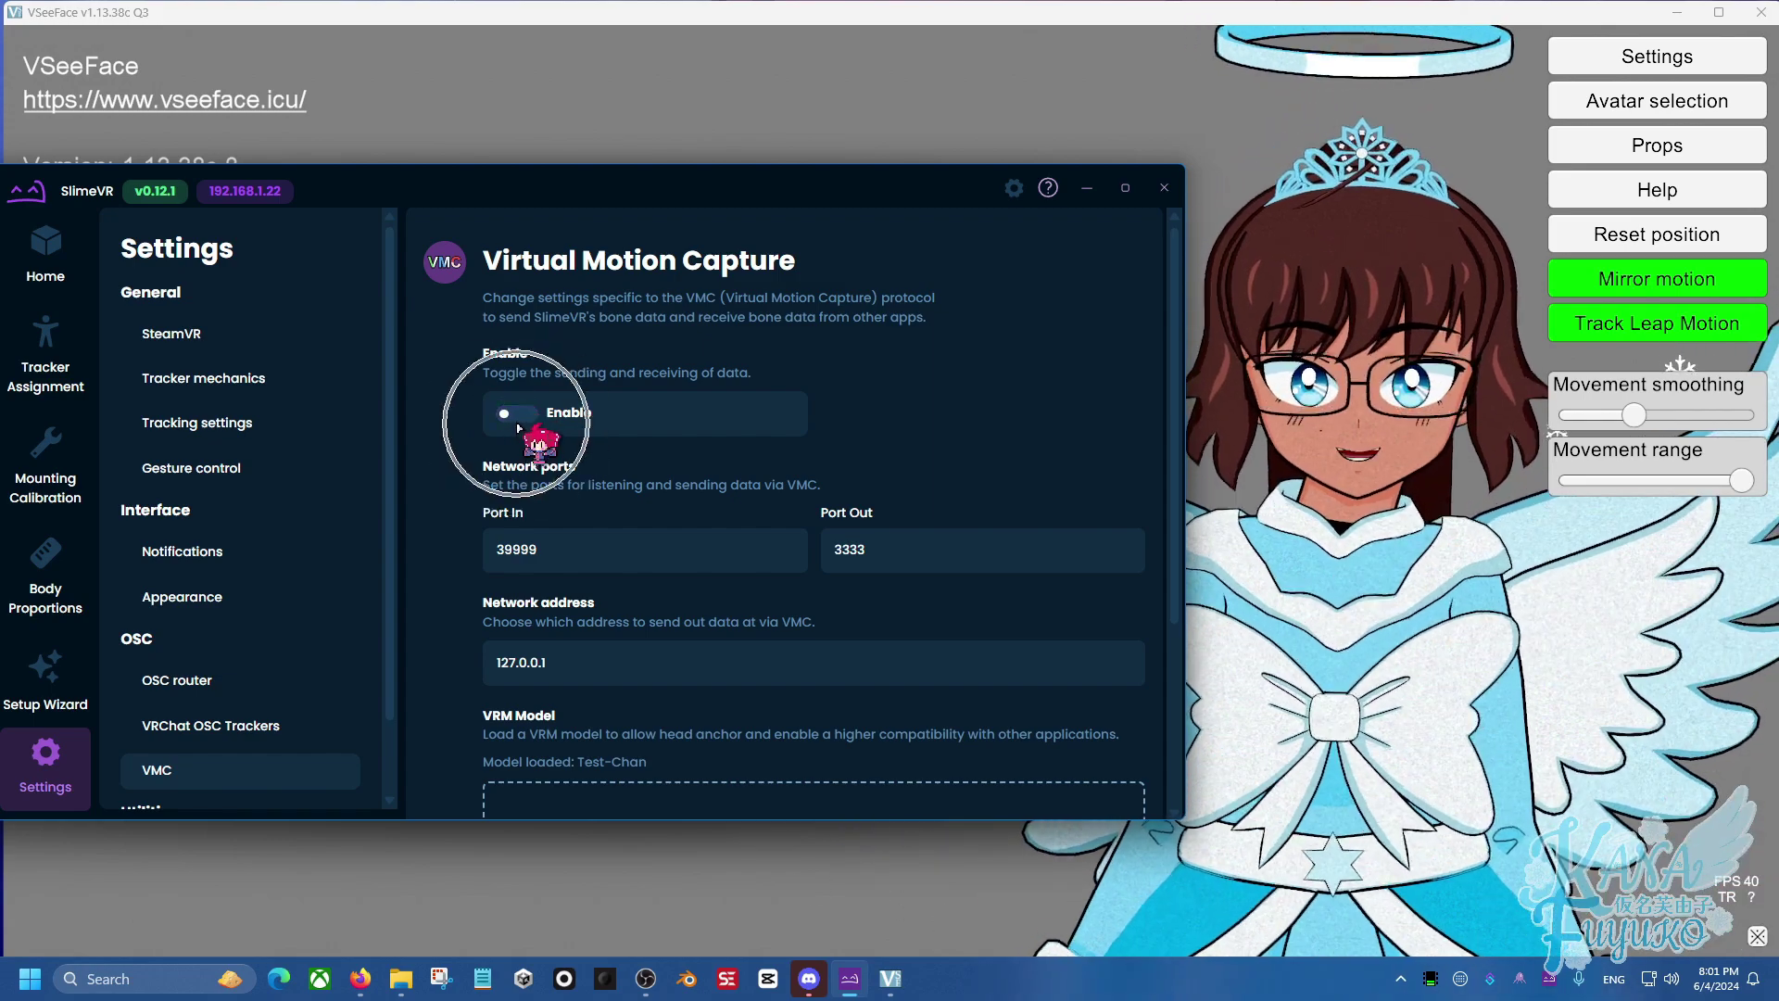
{"action": "left_click", "coordinate": [517, 424]}
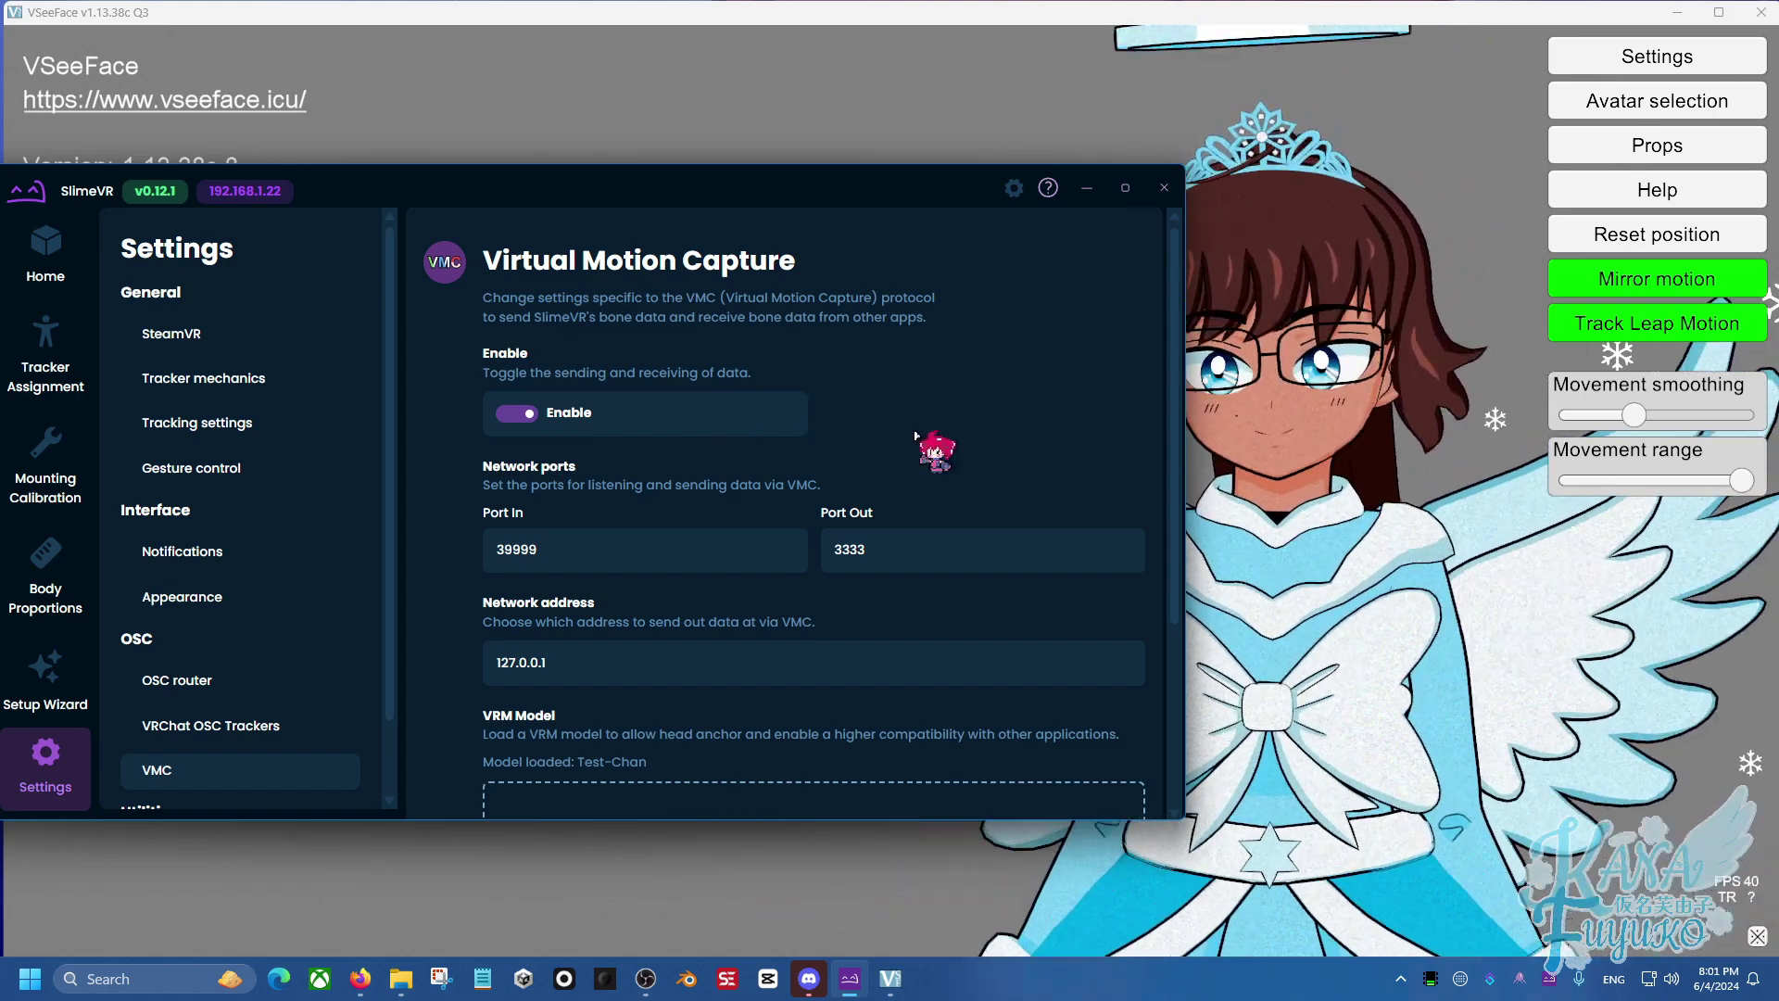
Step: Check the VMC network ports, especially Port Out, along with the network address, VRM model and hip anchoring options
{"action": "scroll", "coordinate": [917, 445], "scroll_direction": "down", "scroll_amount": 3}
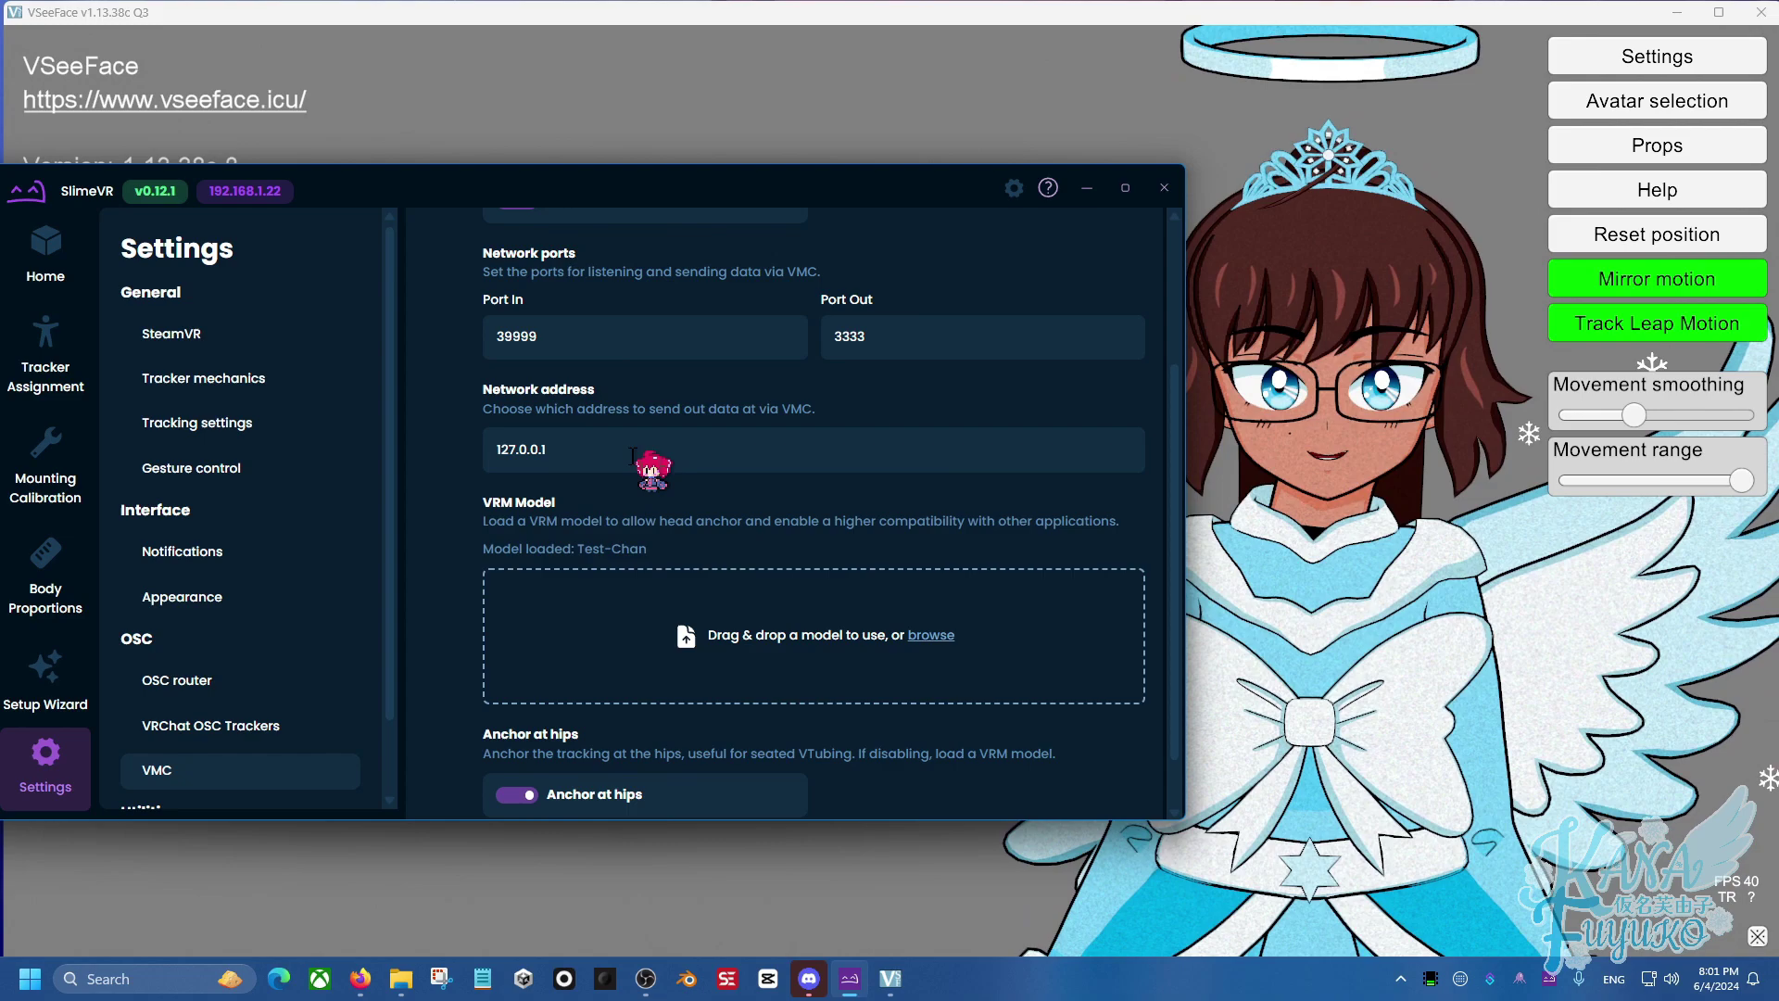
{"action": "double_click", "coordinate": [890, 339]}
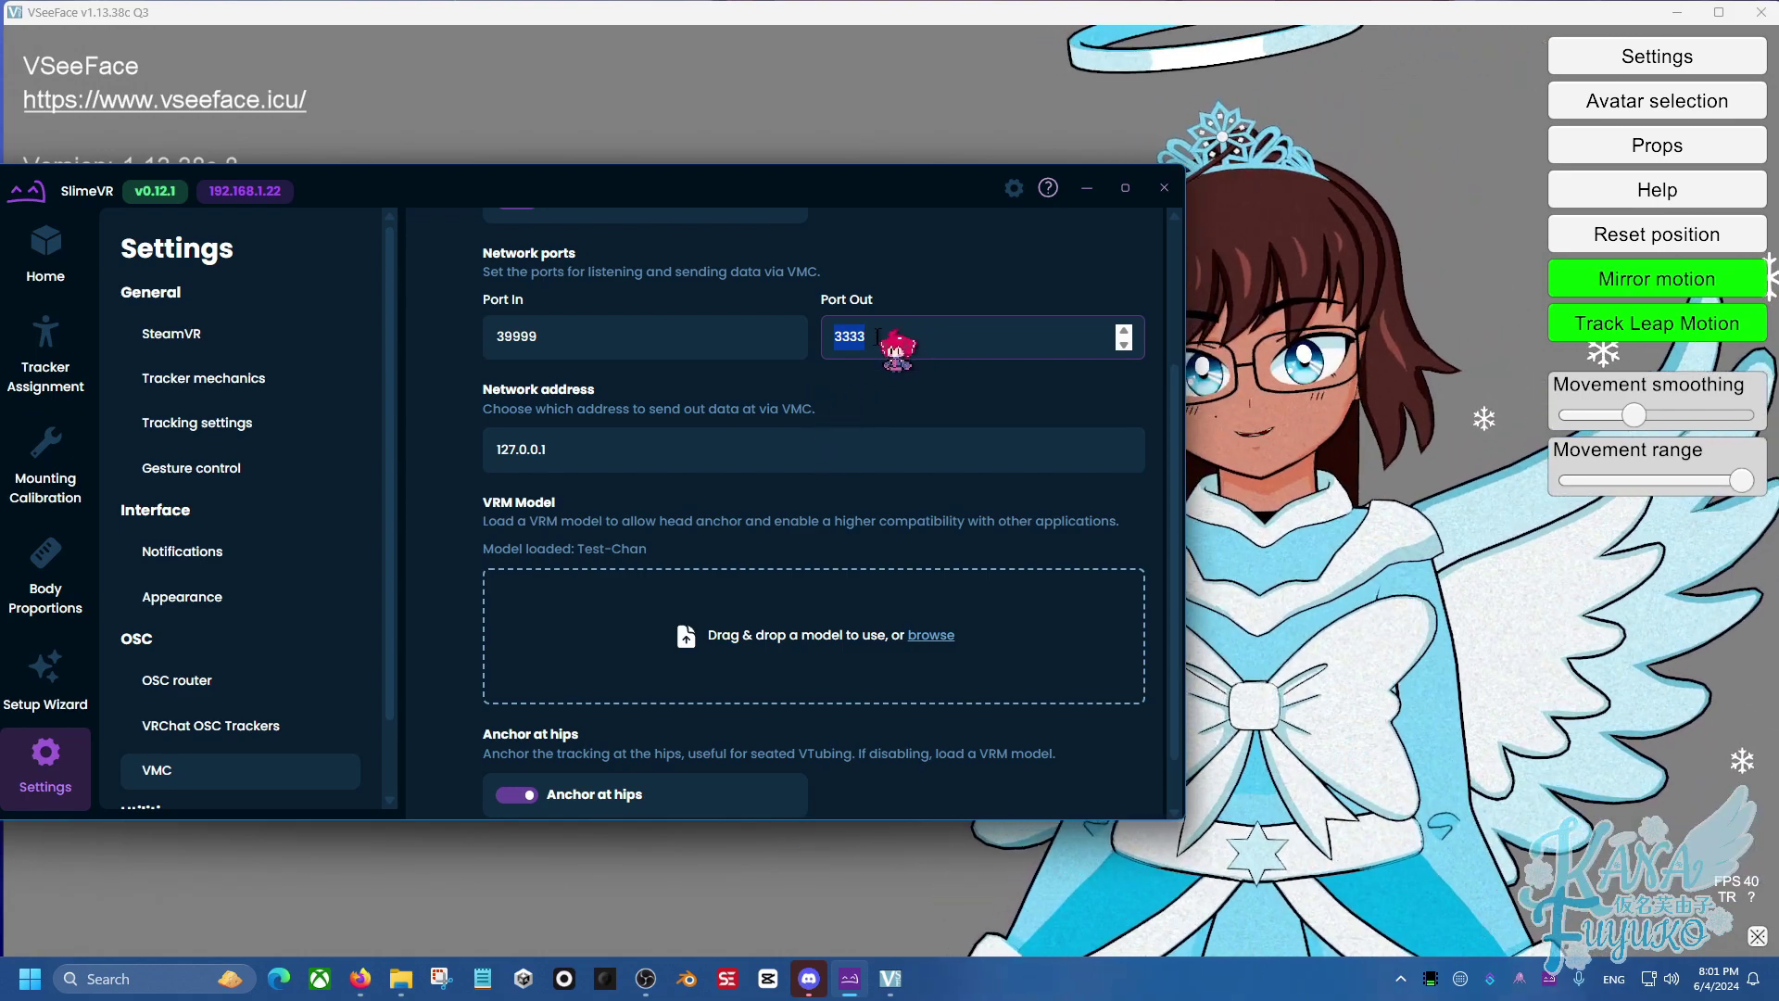
{"action": "scroll", "coordinate": [560, 686], "scroll_direction": "down", "scroll_amount": 1}
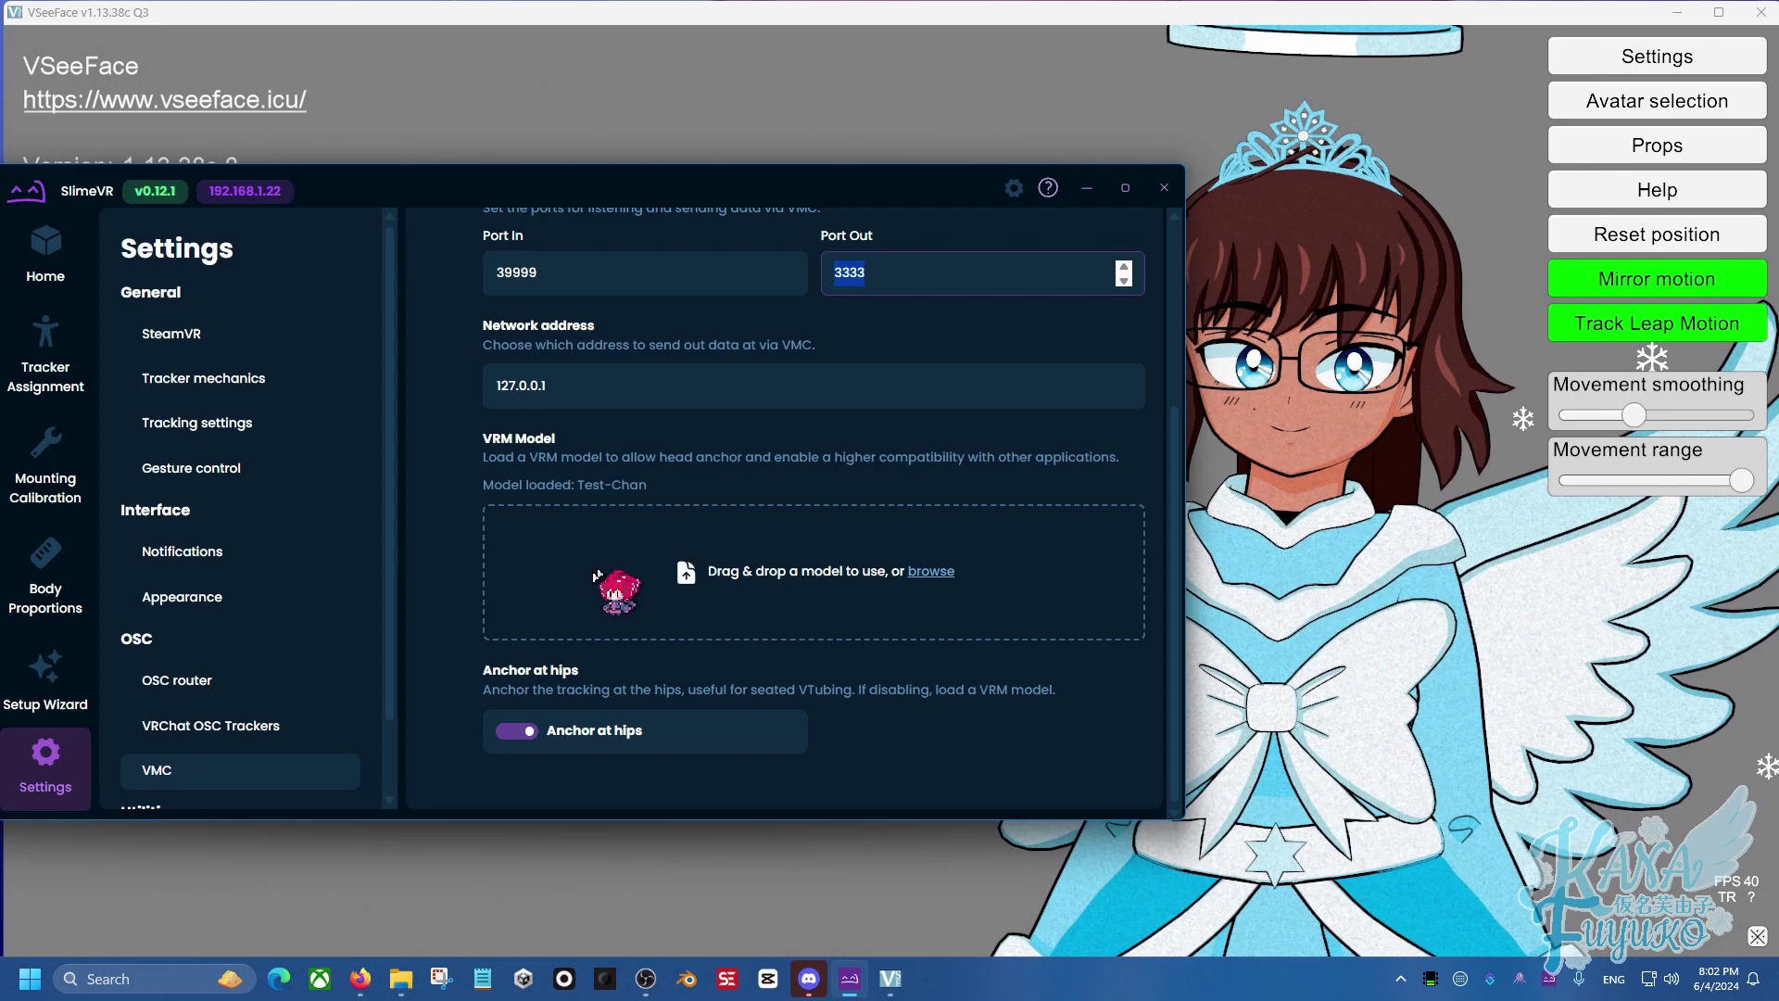
{"action": "scroll", "coordinate": [834, 556], "scroll_direction": "up", "scroll_amount": 3}
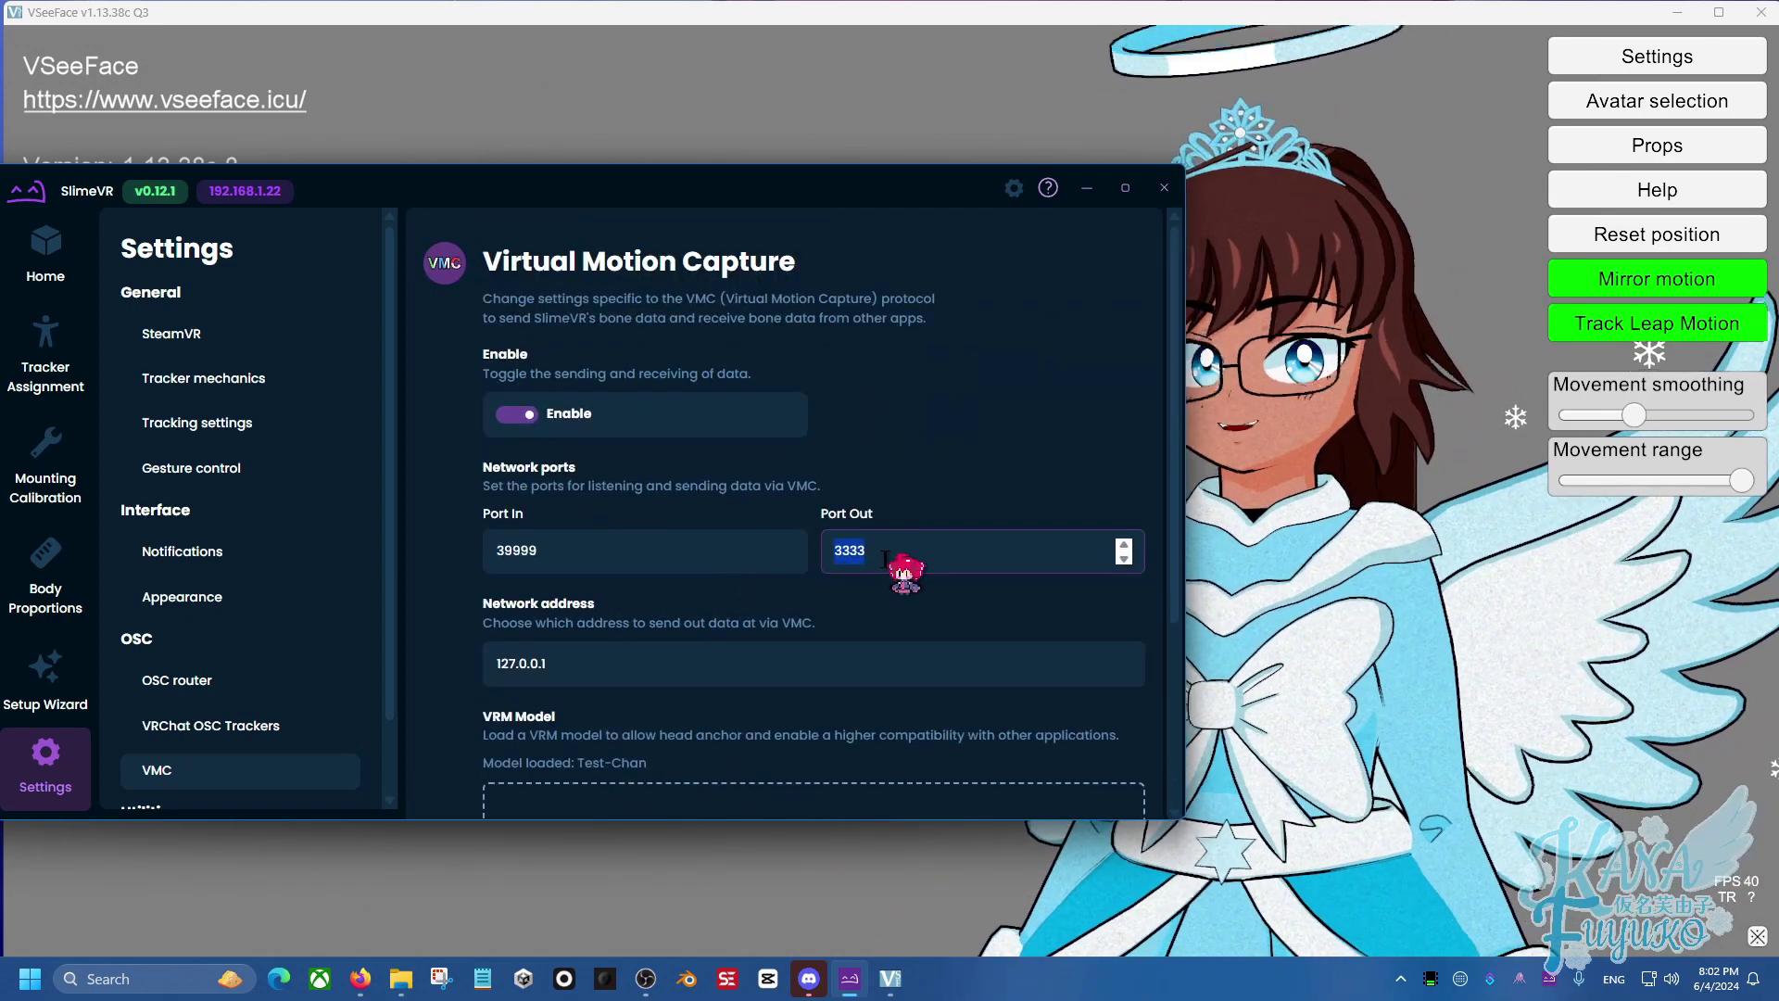
{"action": "left_click", "coordinate": [857, 548]}
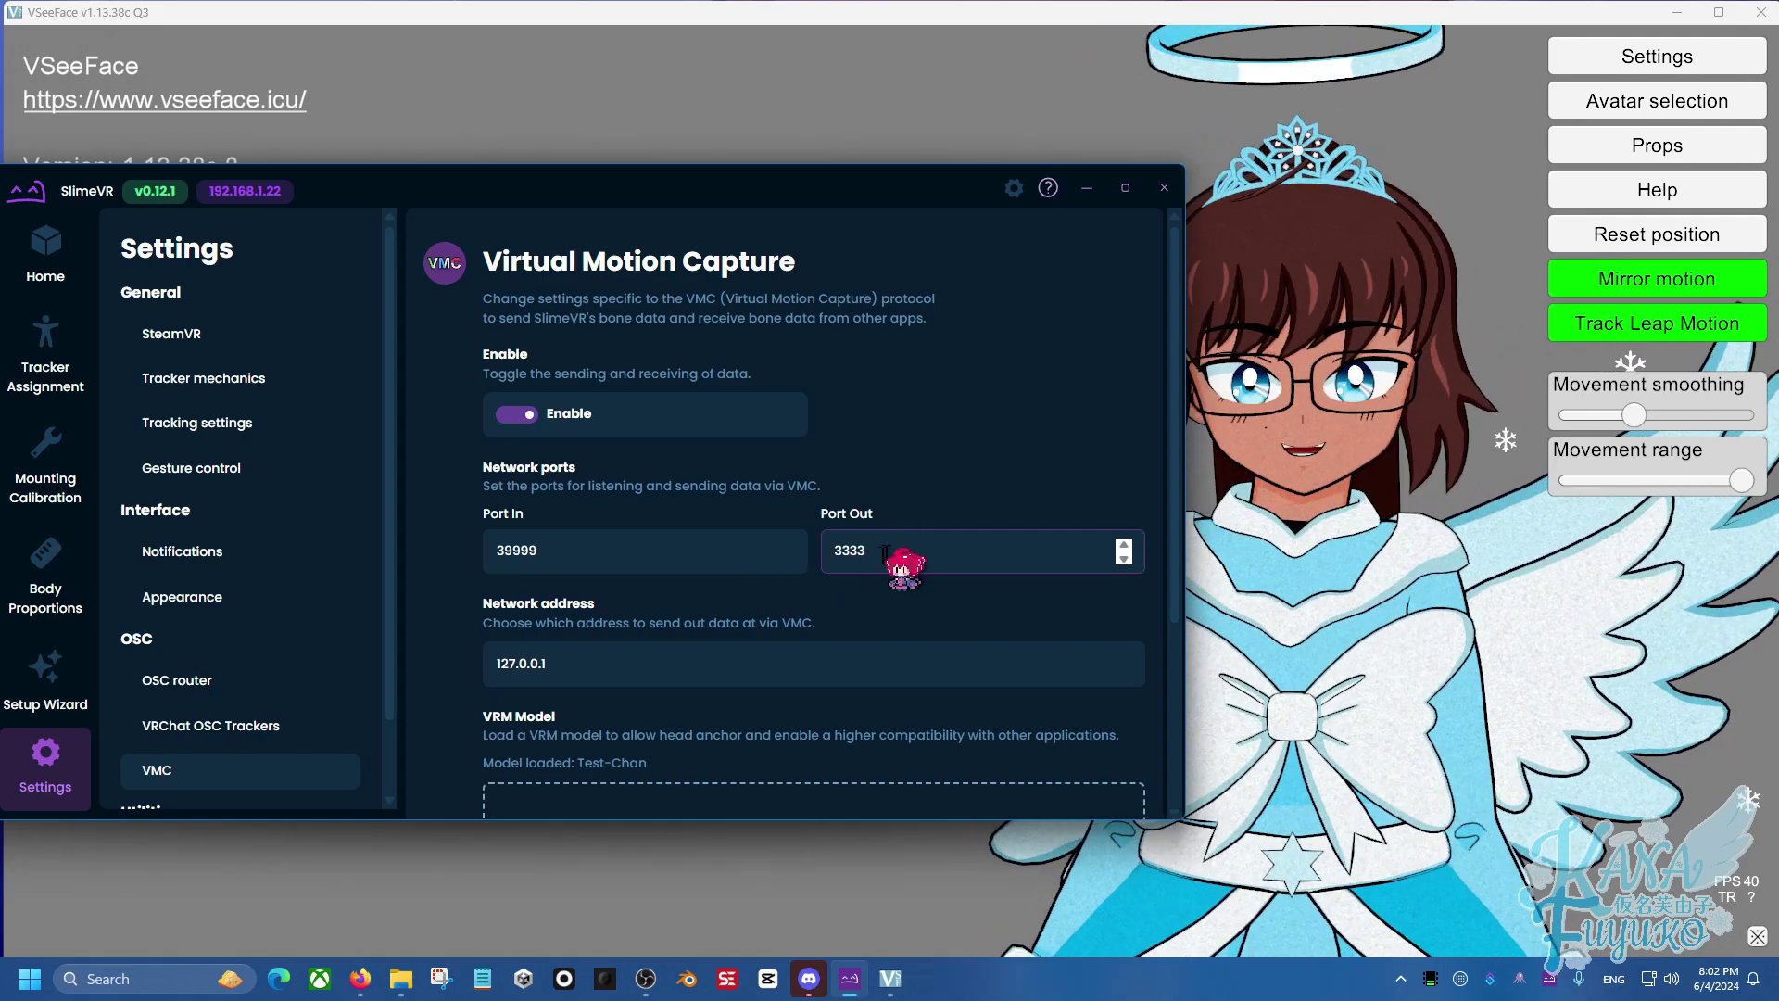
Step: Switch to VSeeFace and, in its general settings, enable the OSC/VMC receiver with port 3333
{"action": "left_click", "coordinate": [1366, 419]}
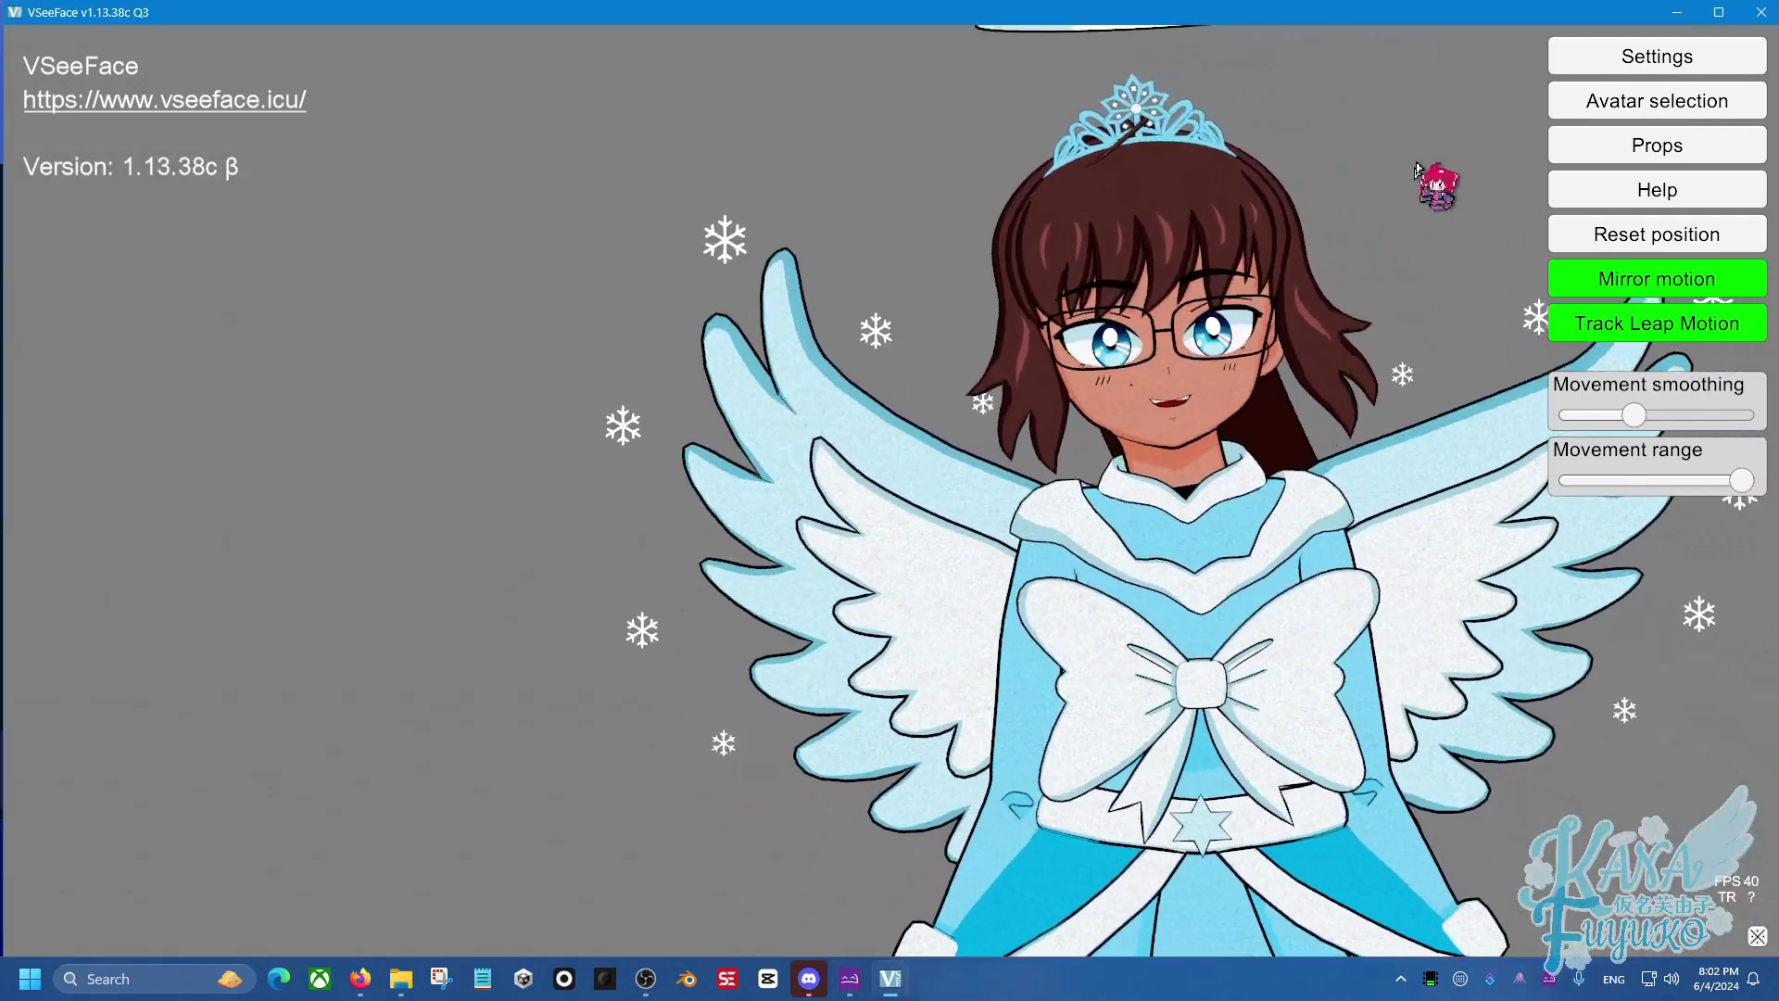
{"action": "left_click", "coordinate": [1588, 62]}
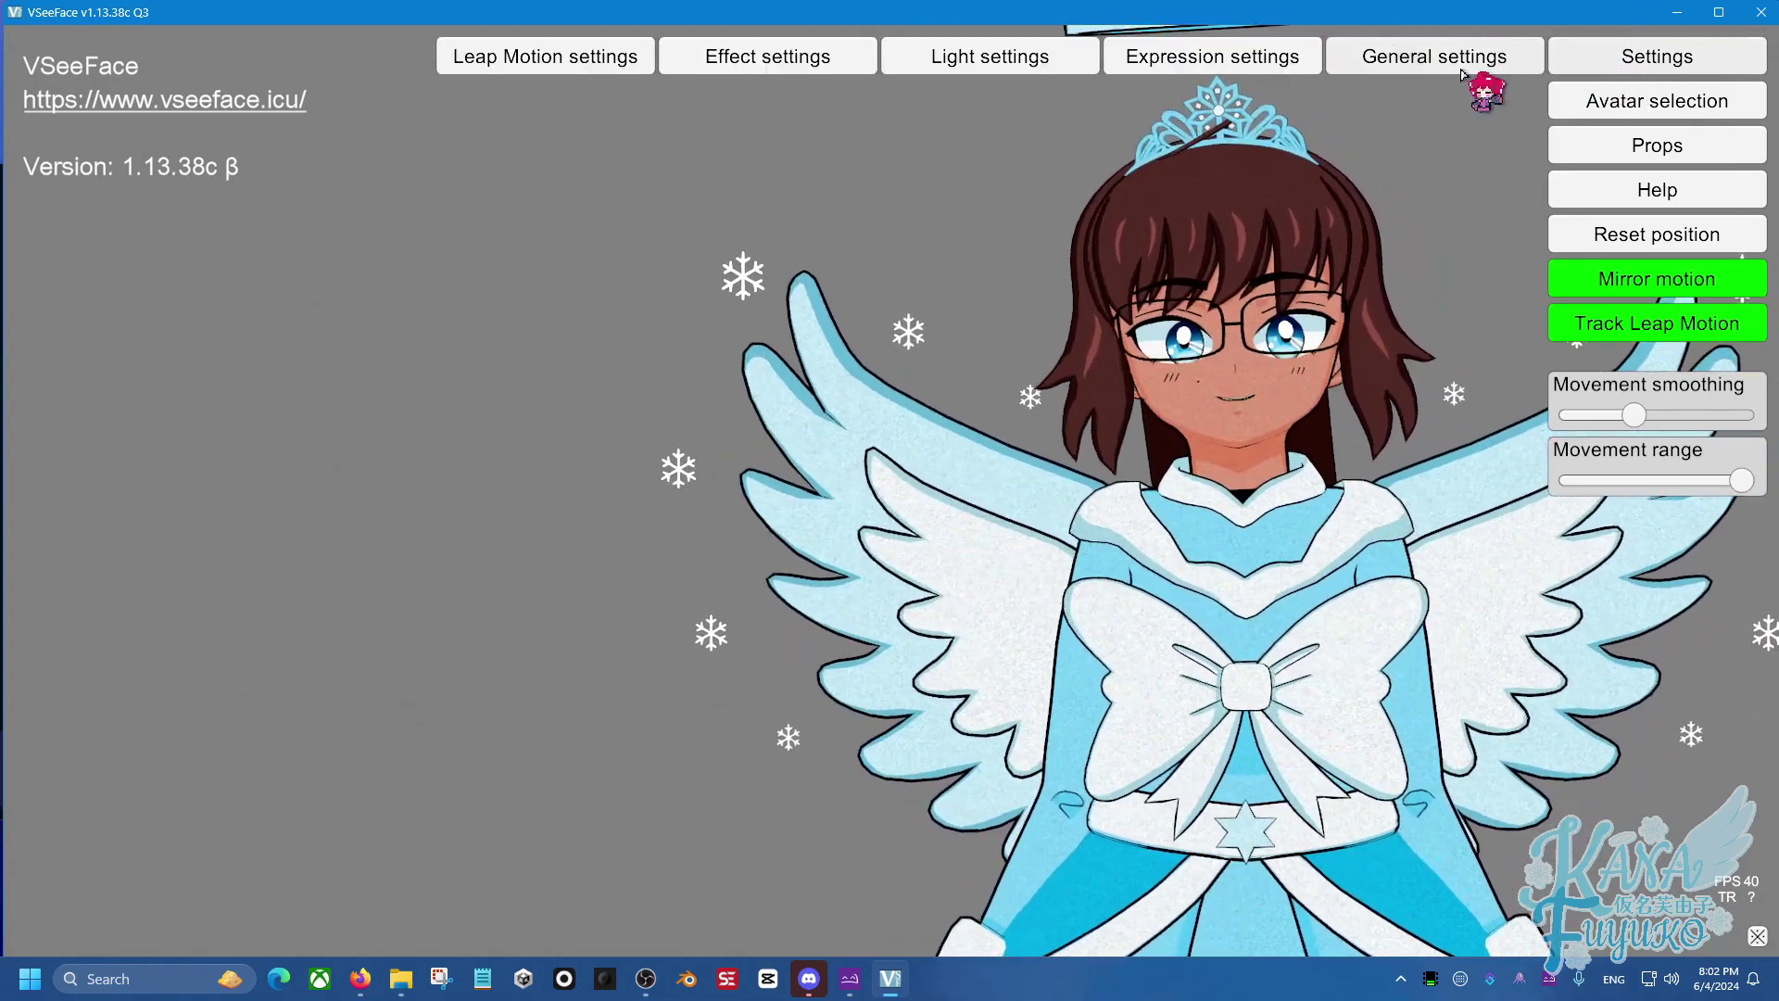
{"action": "left_click", "coordinate": [1477, 65]}
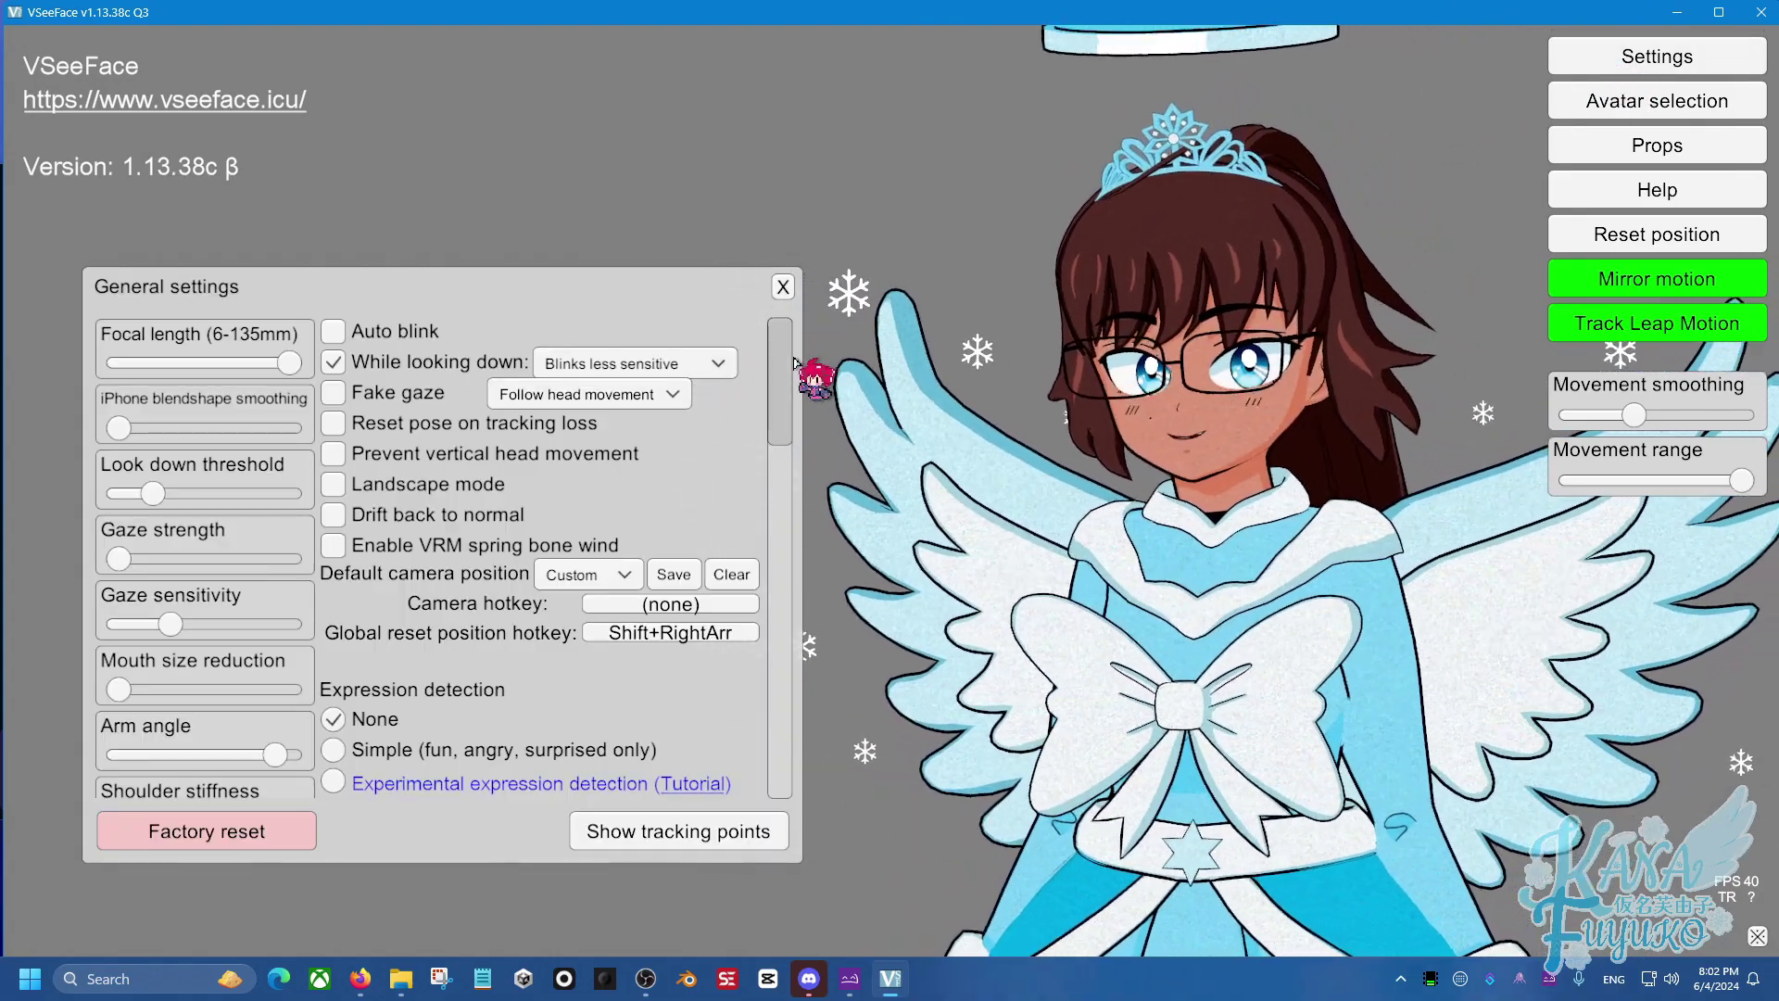
{"action": "left_click_drag", "start_coordinate": [794, 361], "coordinate": [759, 584]}
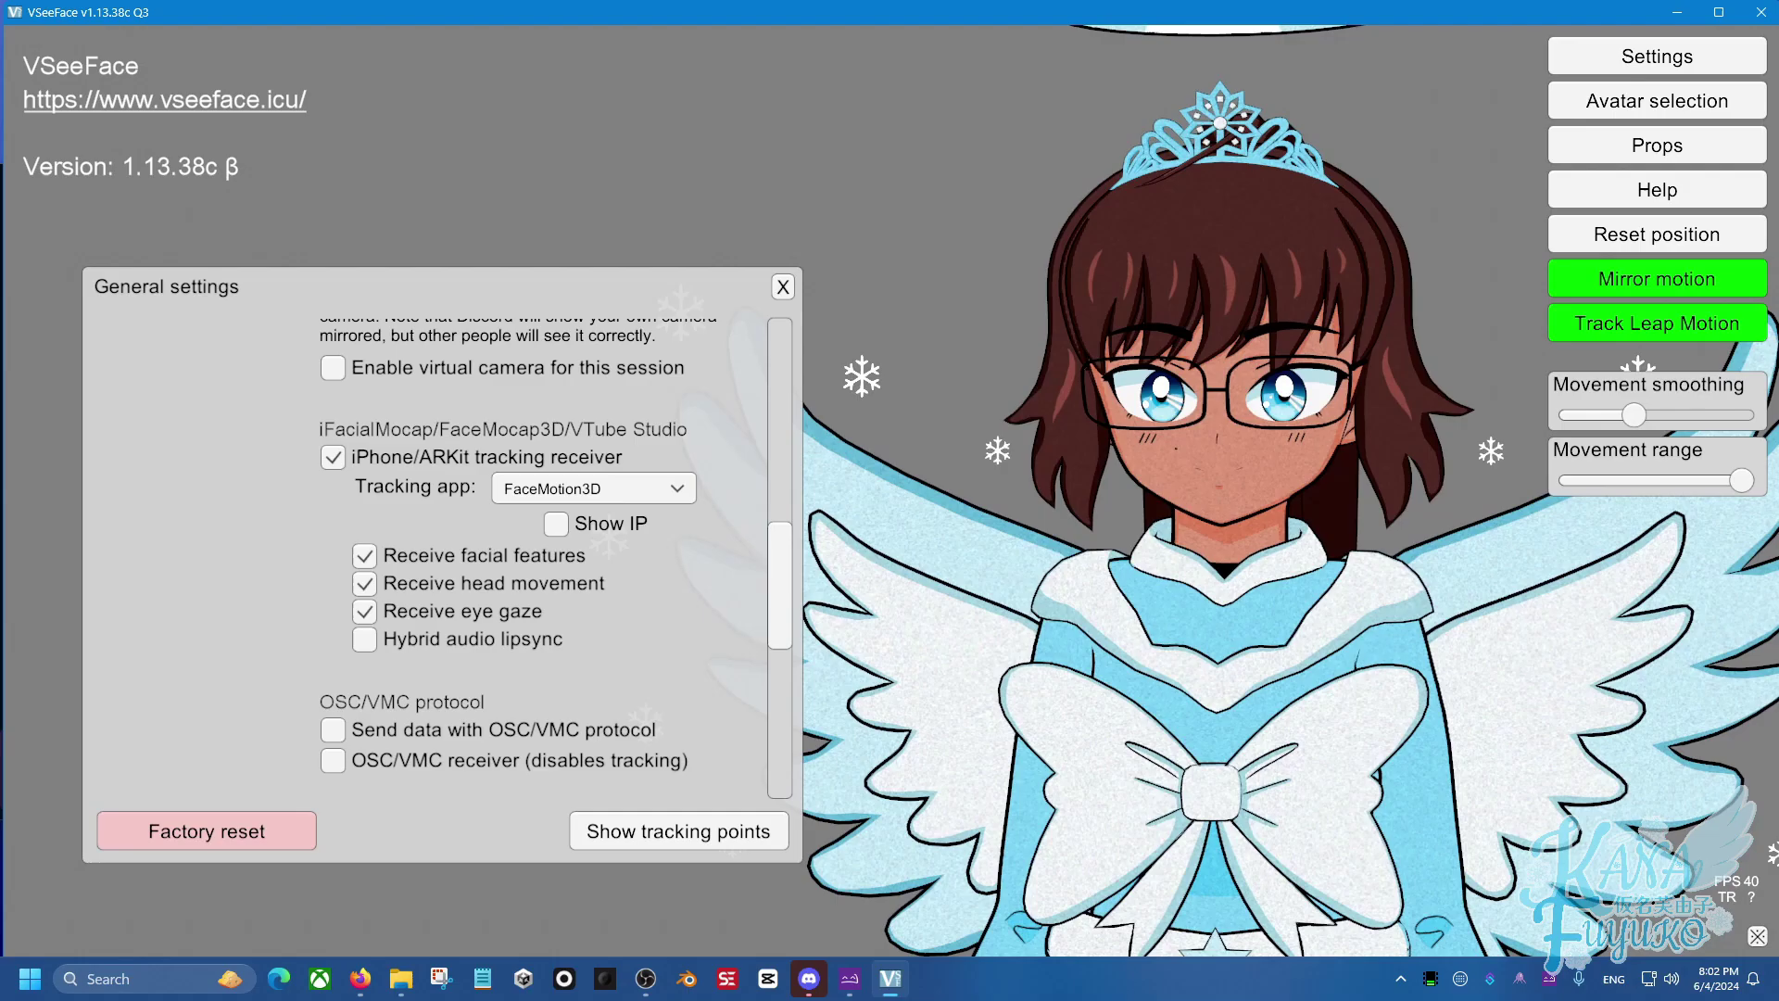
{"action": "scroll", "coordinate": [774, 579], "scroll_direction": "down", "scroll_amount": 5}
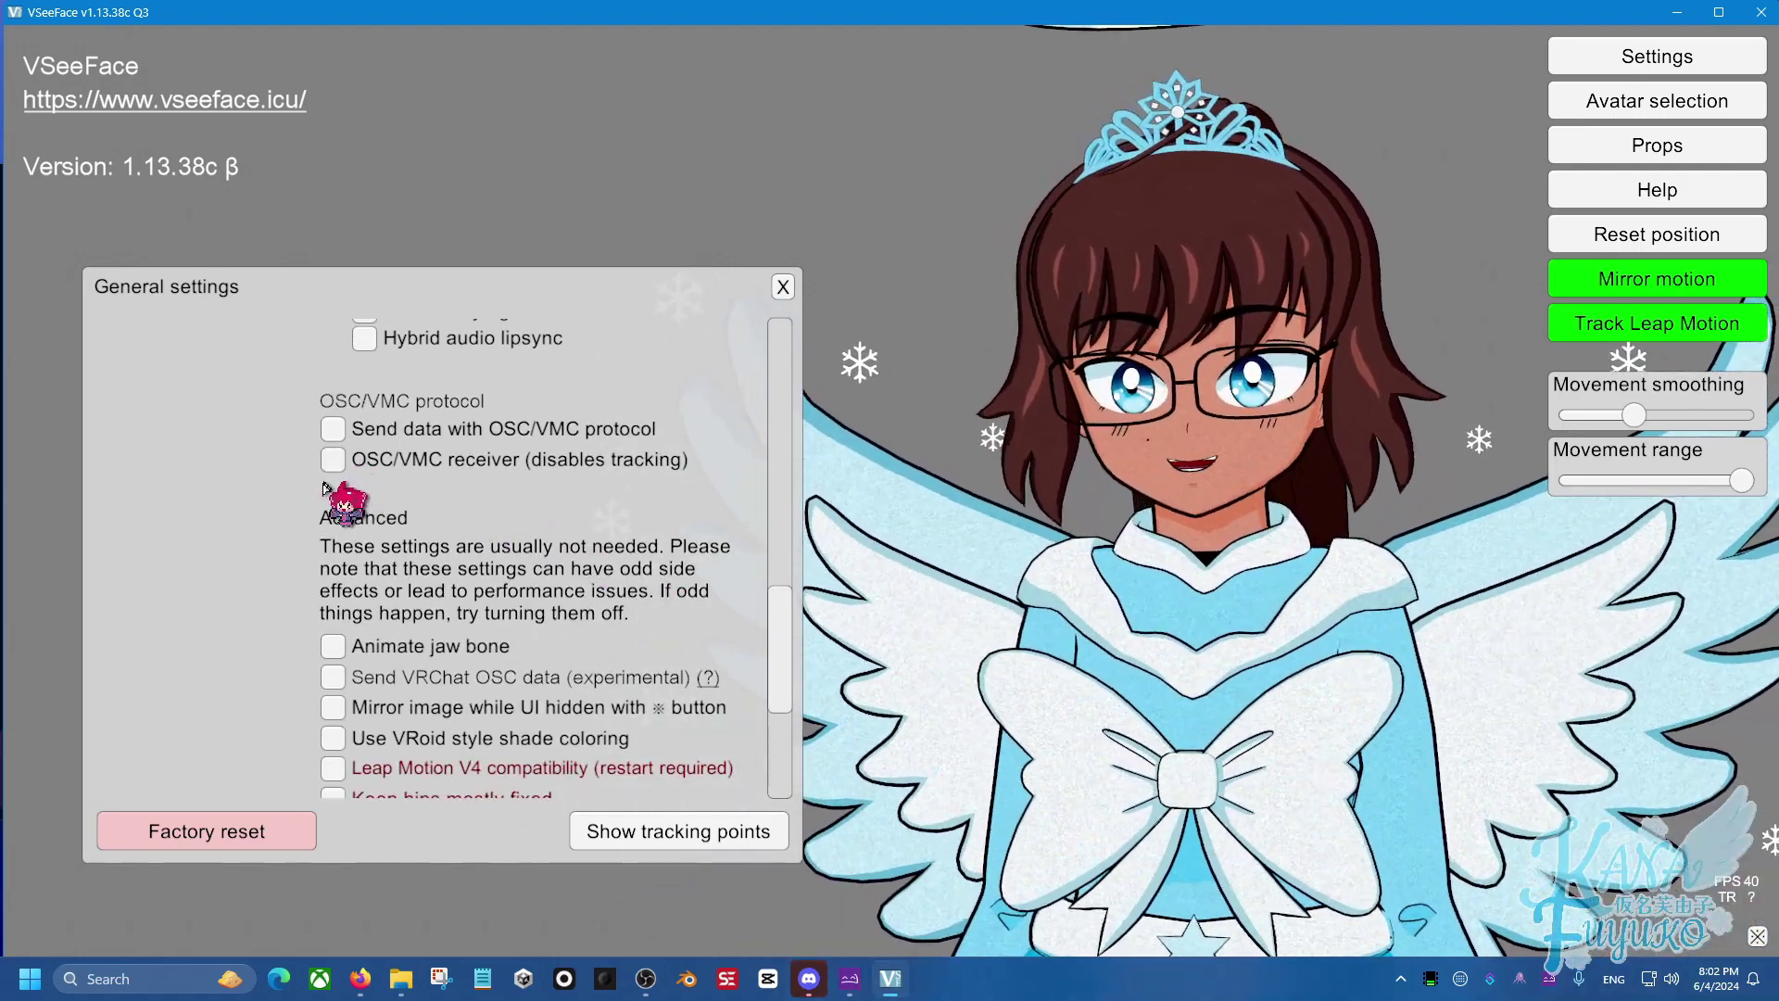
{"action": "left_click", "coordinate": [339, 468]}
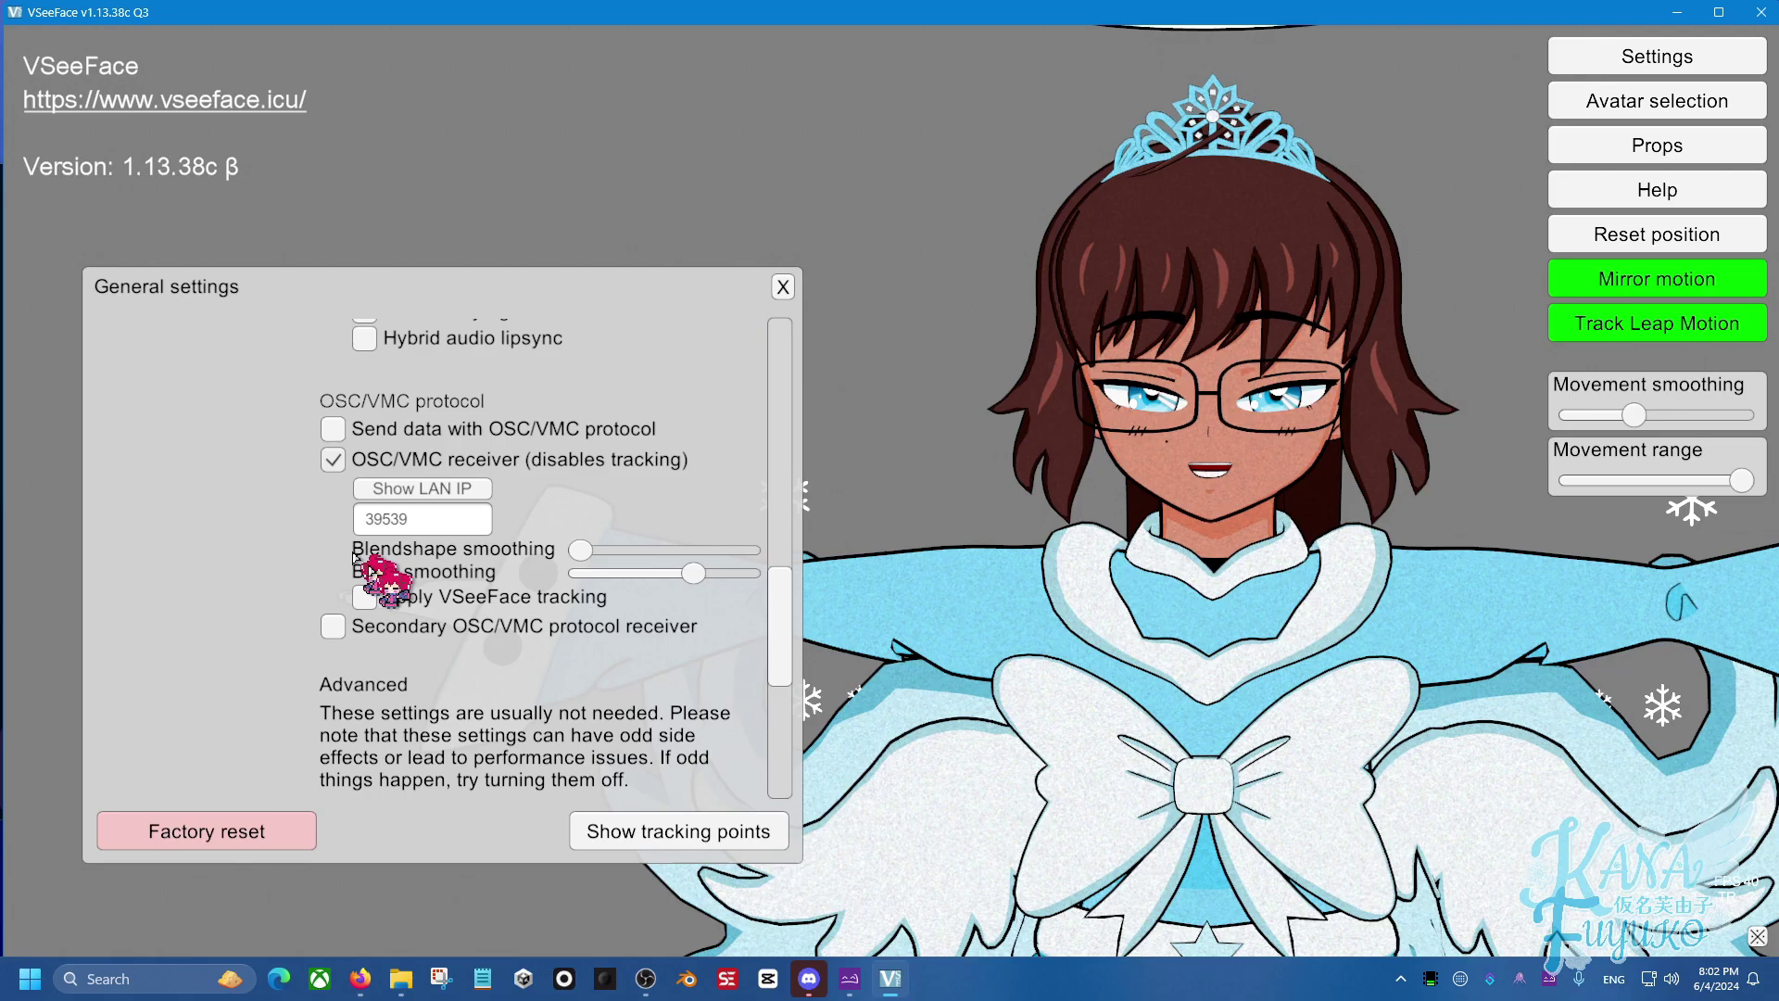
{"action": "left_click", "coordinate": [410, 522]}
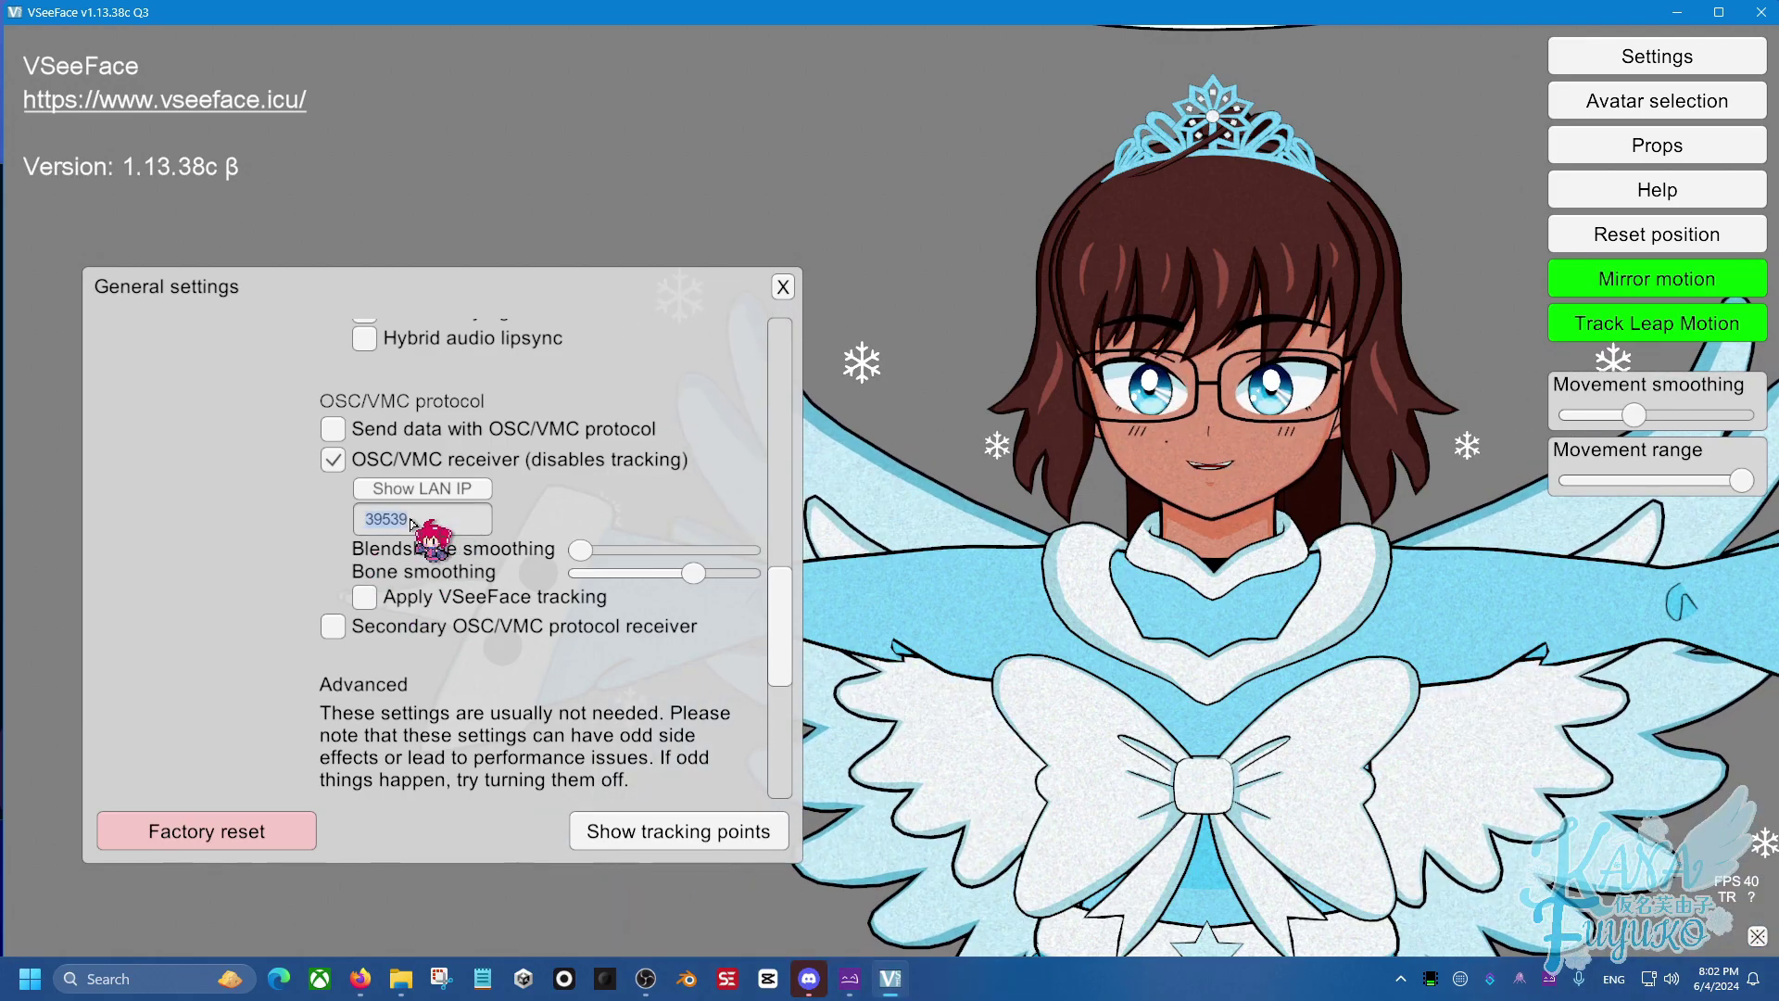
{"action": "type", "text": "3333"}
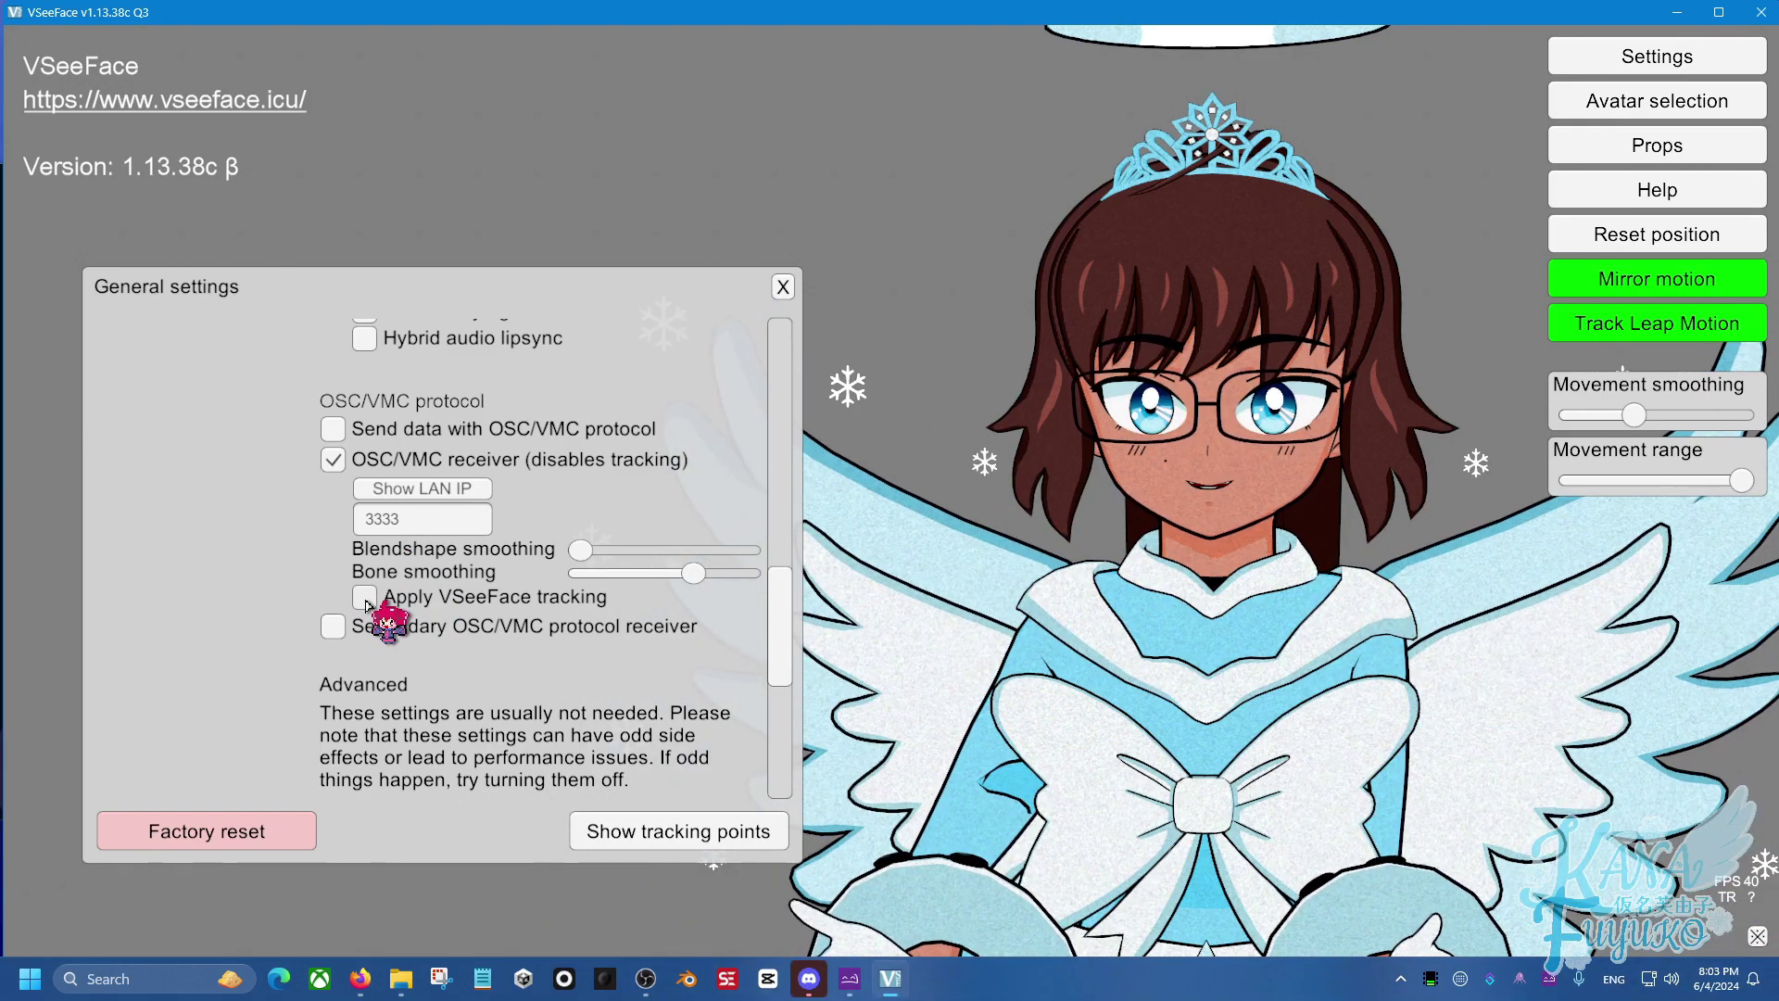
Step: Apply VSeeFace tracking to the OSC/VMC receiver, with finger tracking enabled but wrist and hands-to-shoulders tracking disabled
{"action": "left_click", "coordinate": [366, 600]}
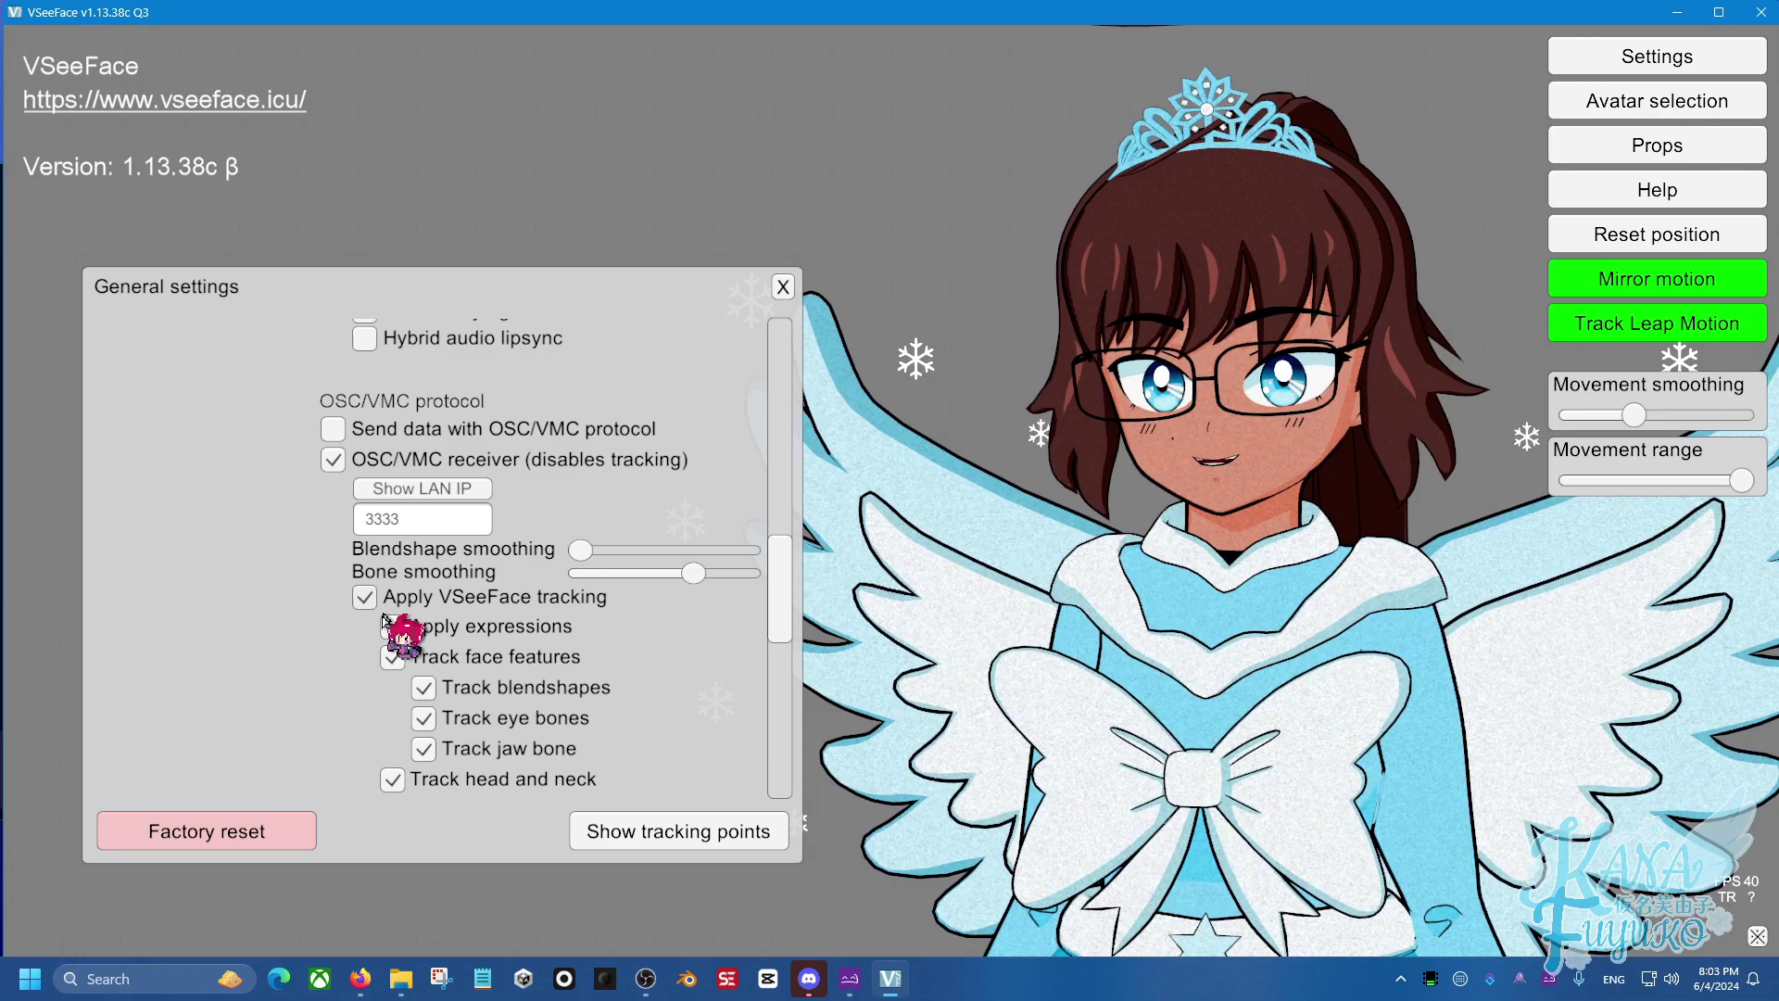
{"action": "scroll", "coordinate": [371, 593], "scroll_direction": "down", "scroll_amount": 1}
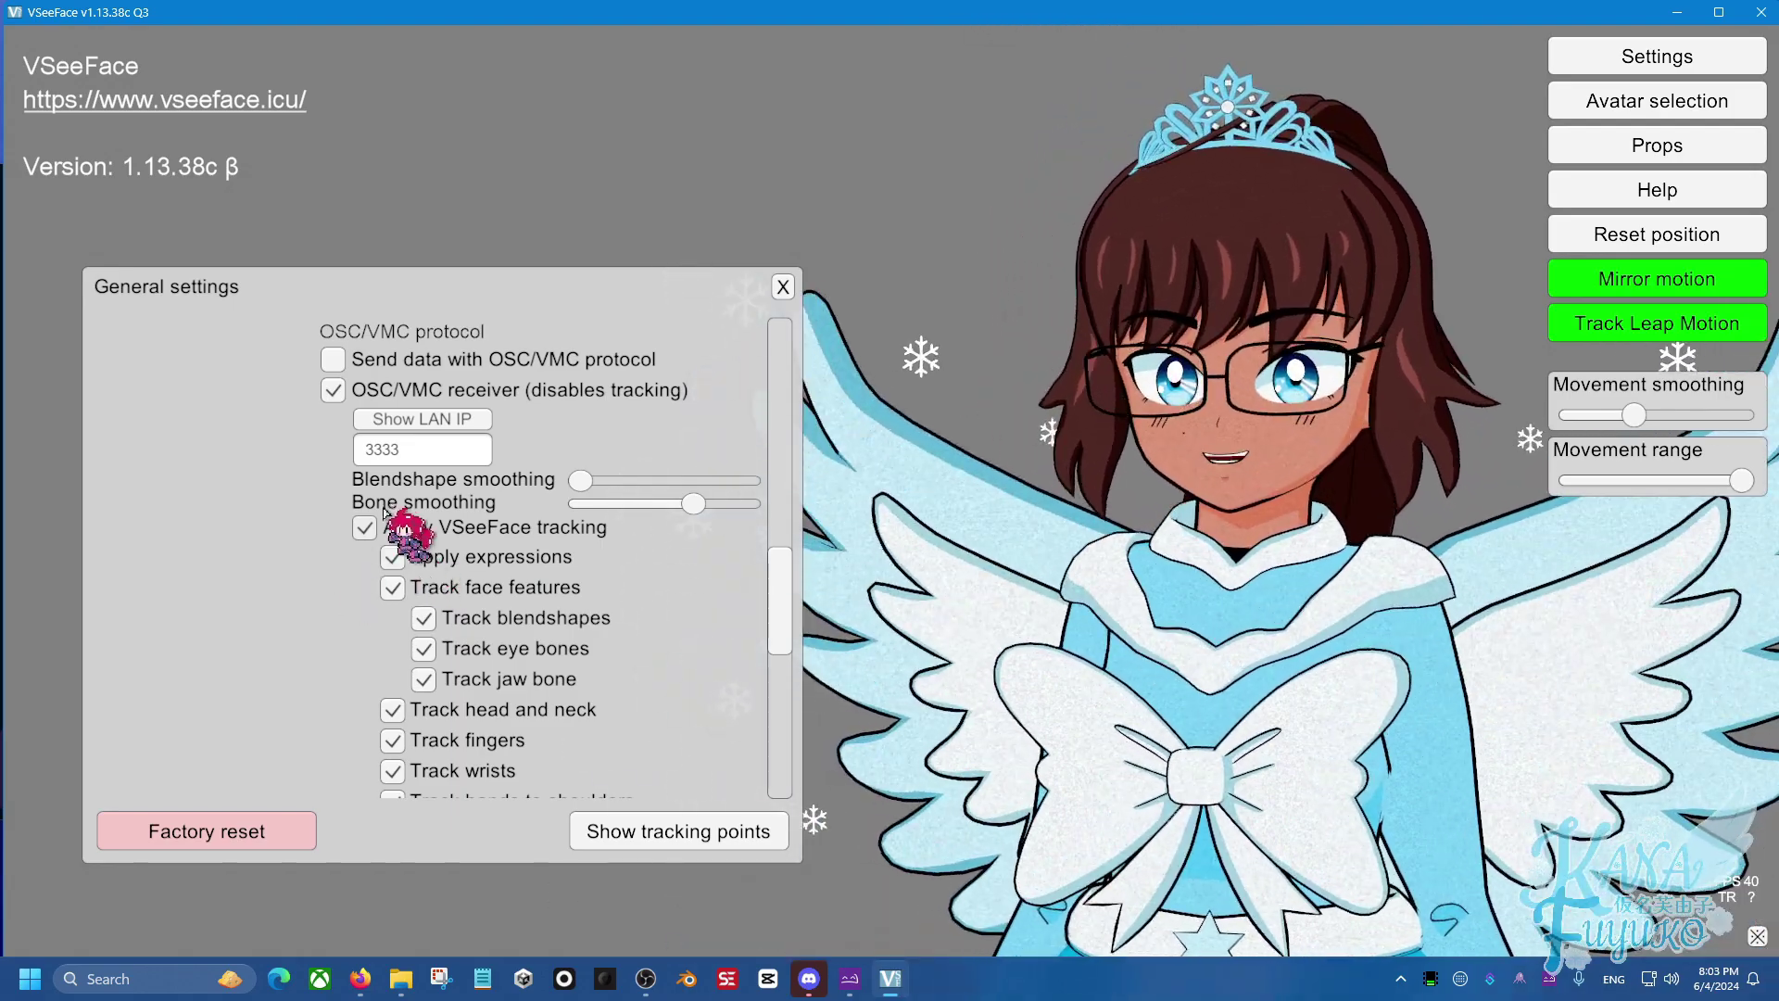
{"action": "scroll", "coordinate": [338, 607], "scroll_direction": "down", "scroll_amount": 3}
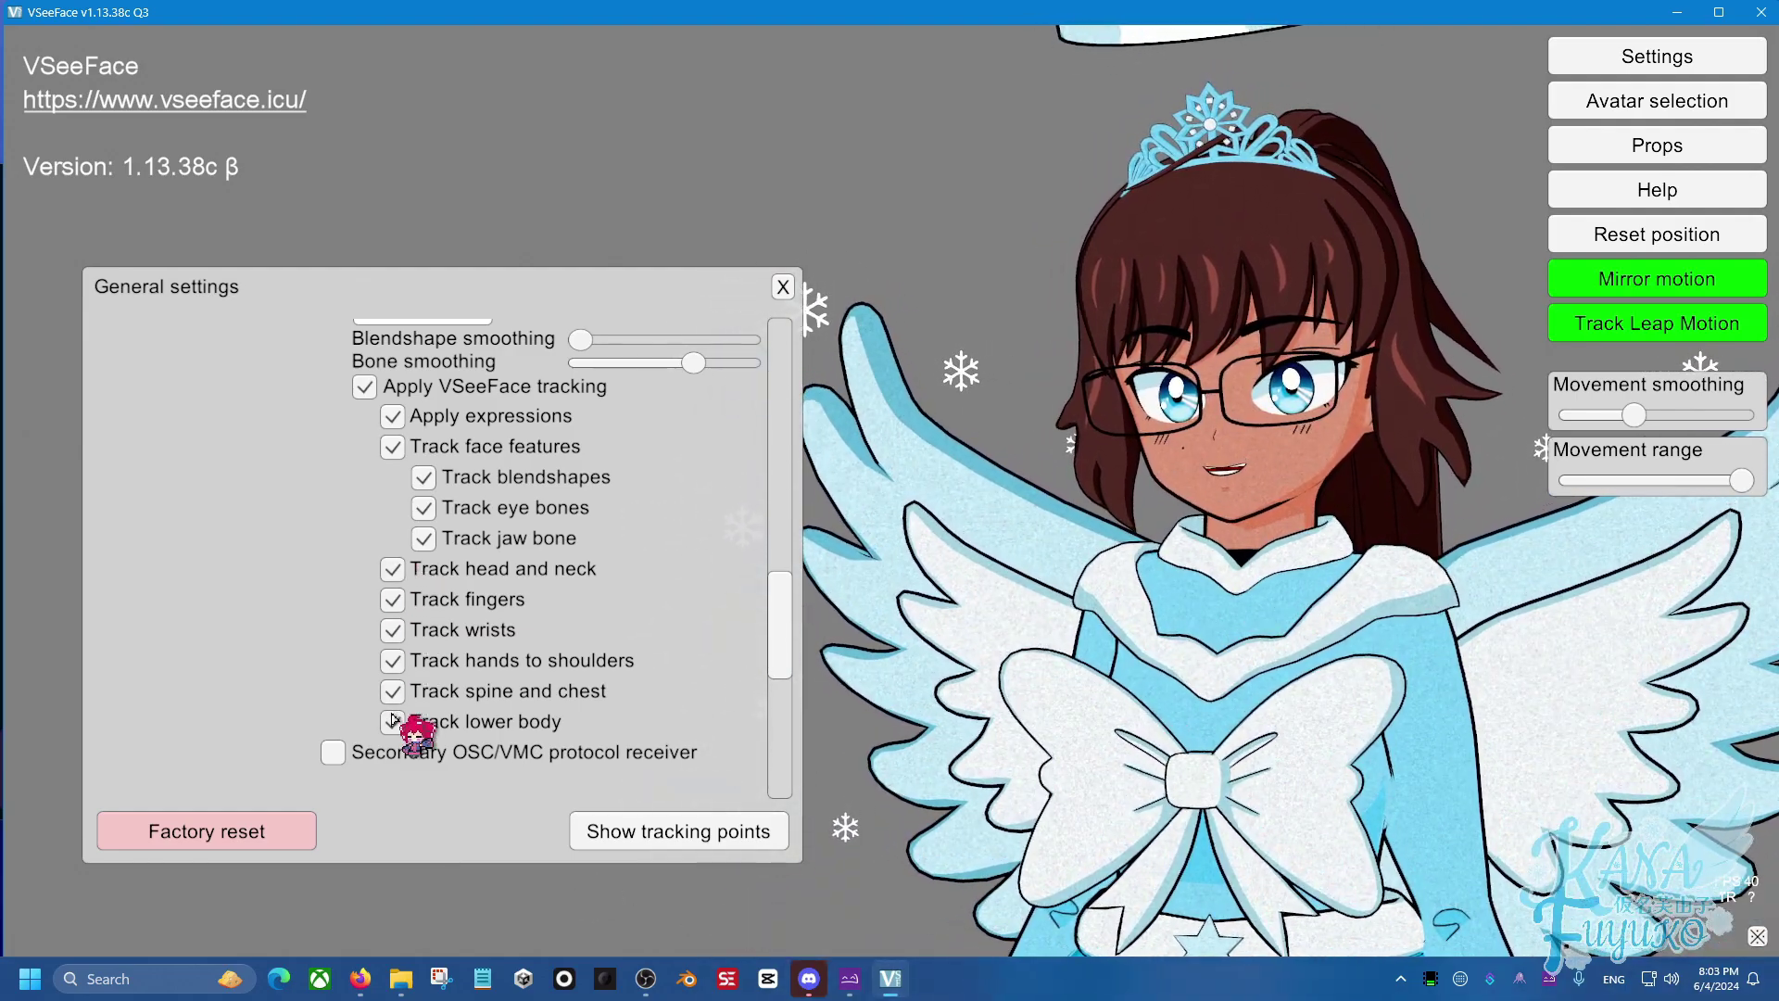
{"action": "left_click", "coordinate": [392, 659]}
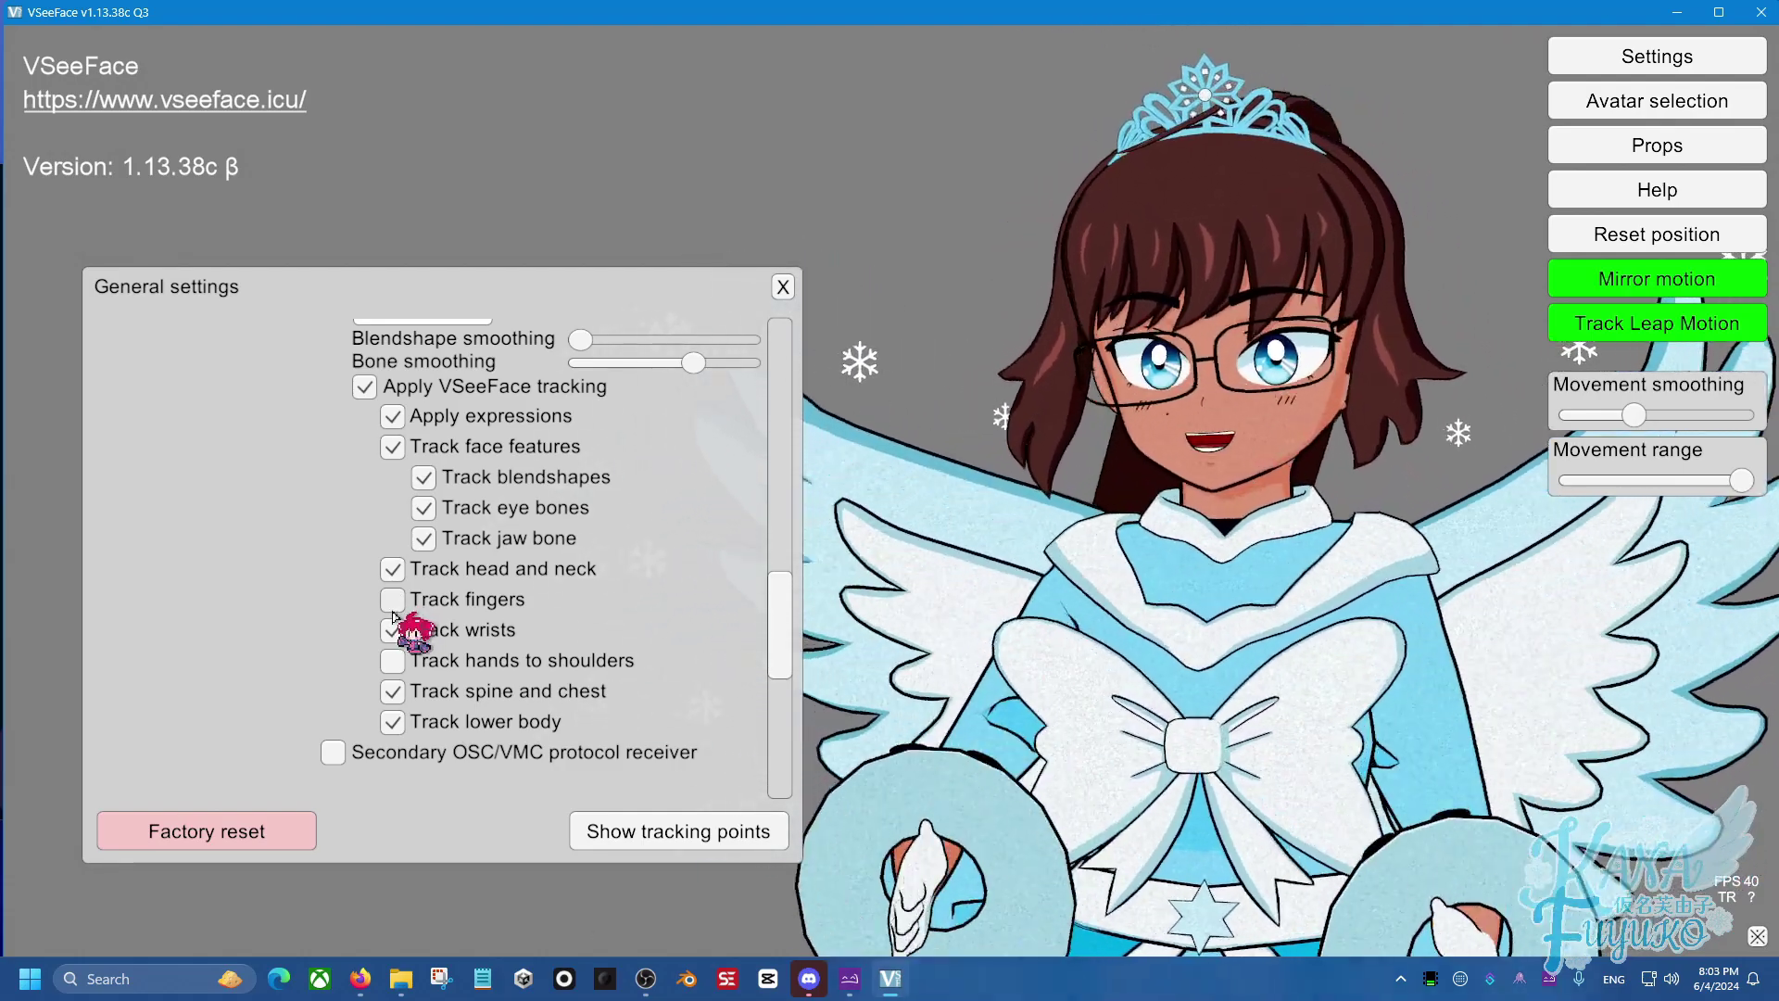
{"action": "scroll", "coordinate": [330, 654], "scroll_direction": "down", "scroll_amount": 1}
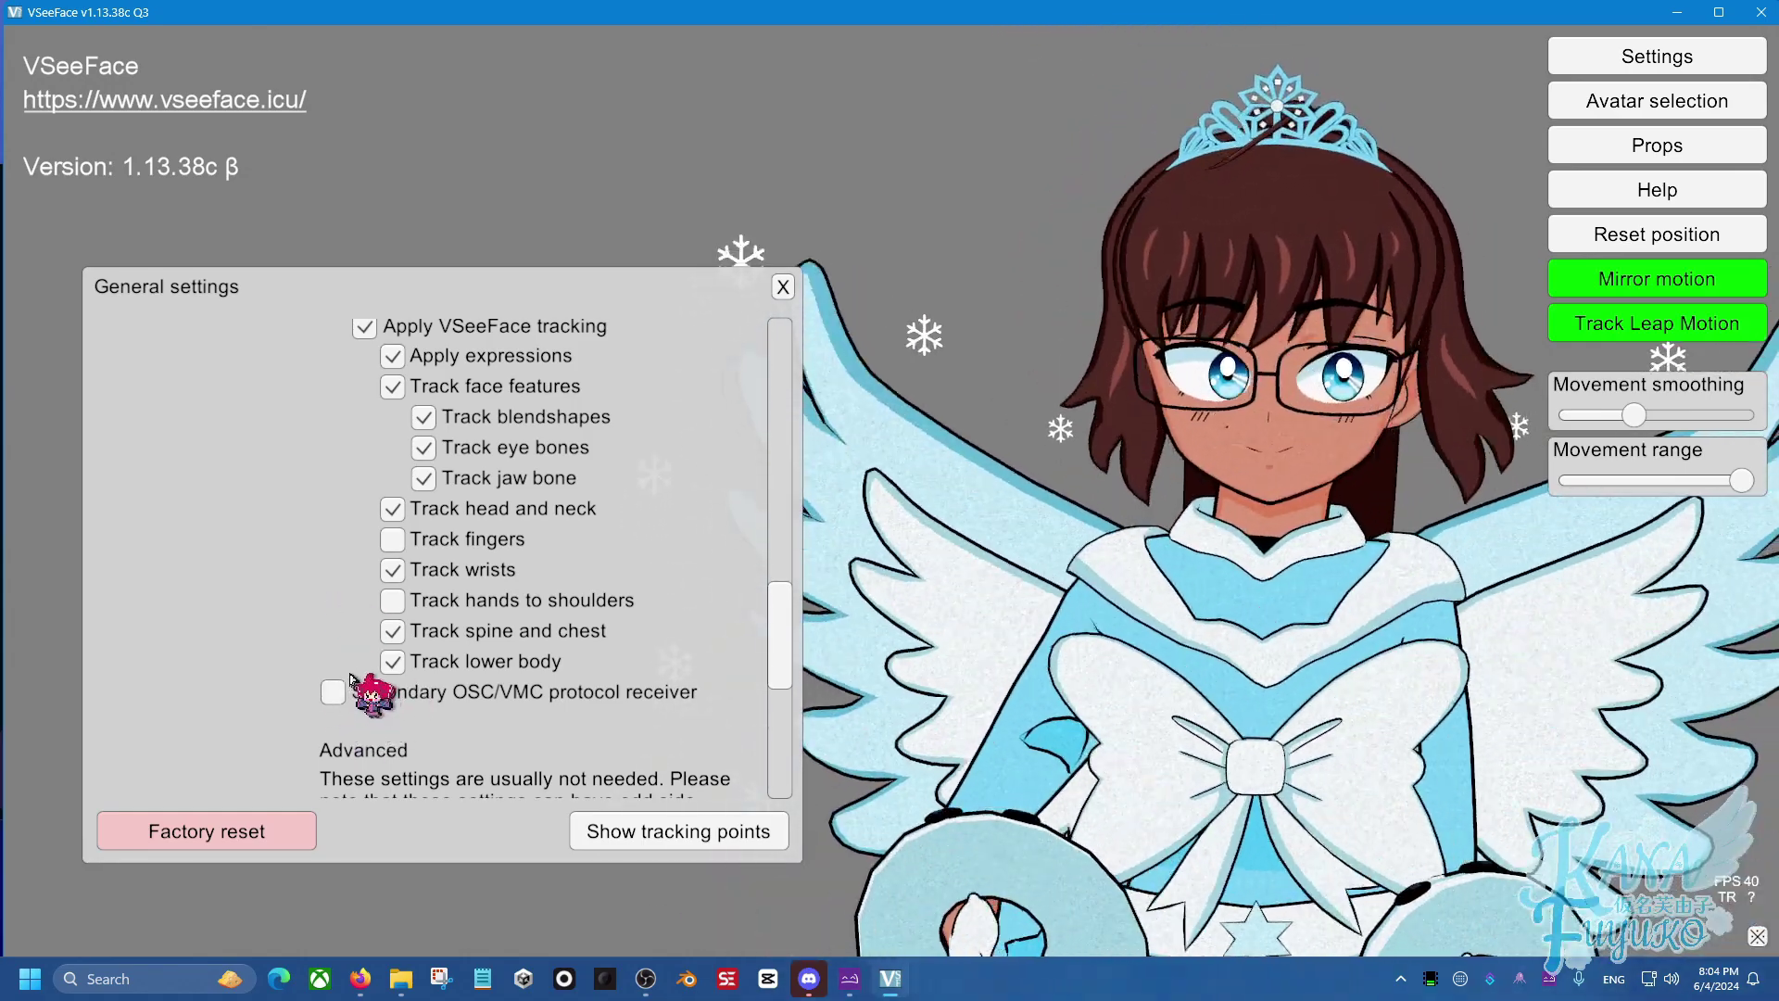
{"action": "scroll", "coordinate": [385, 546], "scroll_direction": "up", "scroll_amount": 3}
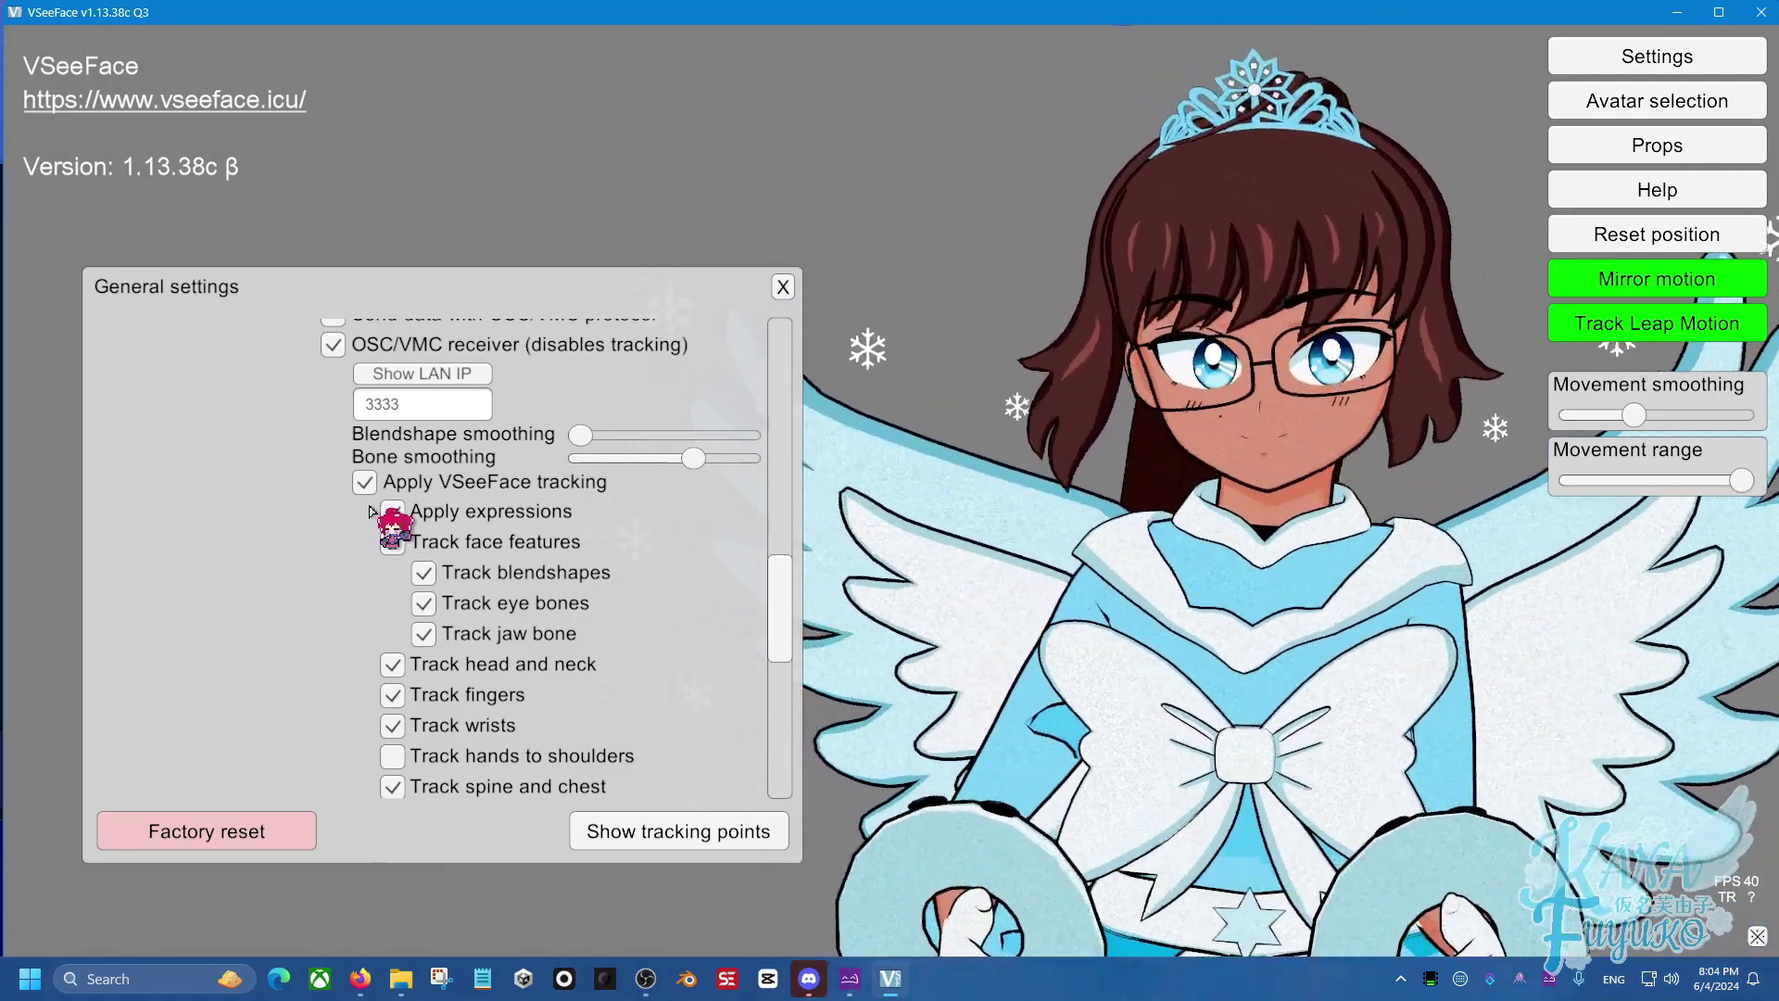
{"action": "scroll", "coordinate": [344, 641], "scroll_direction": "down", "scroll_amount": 3}
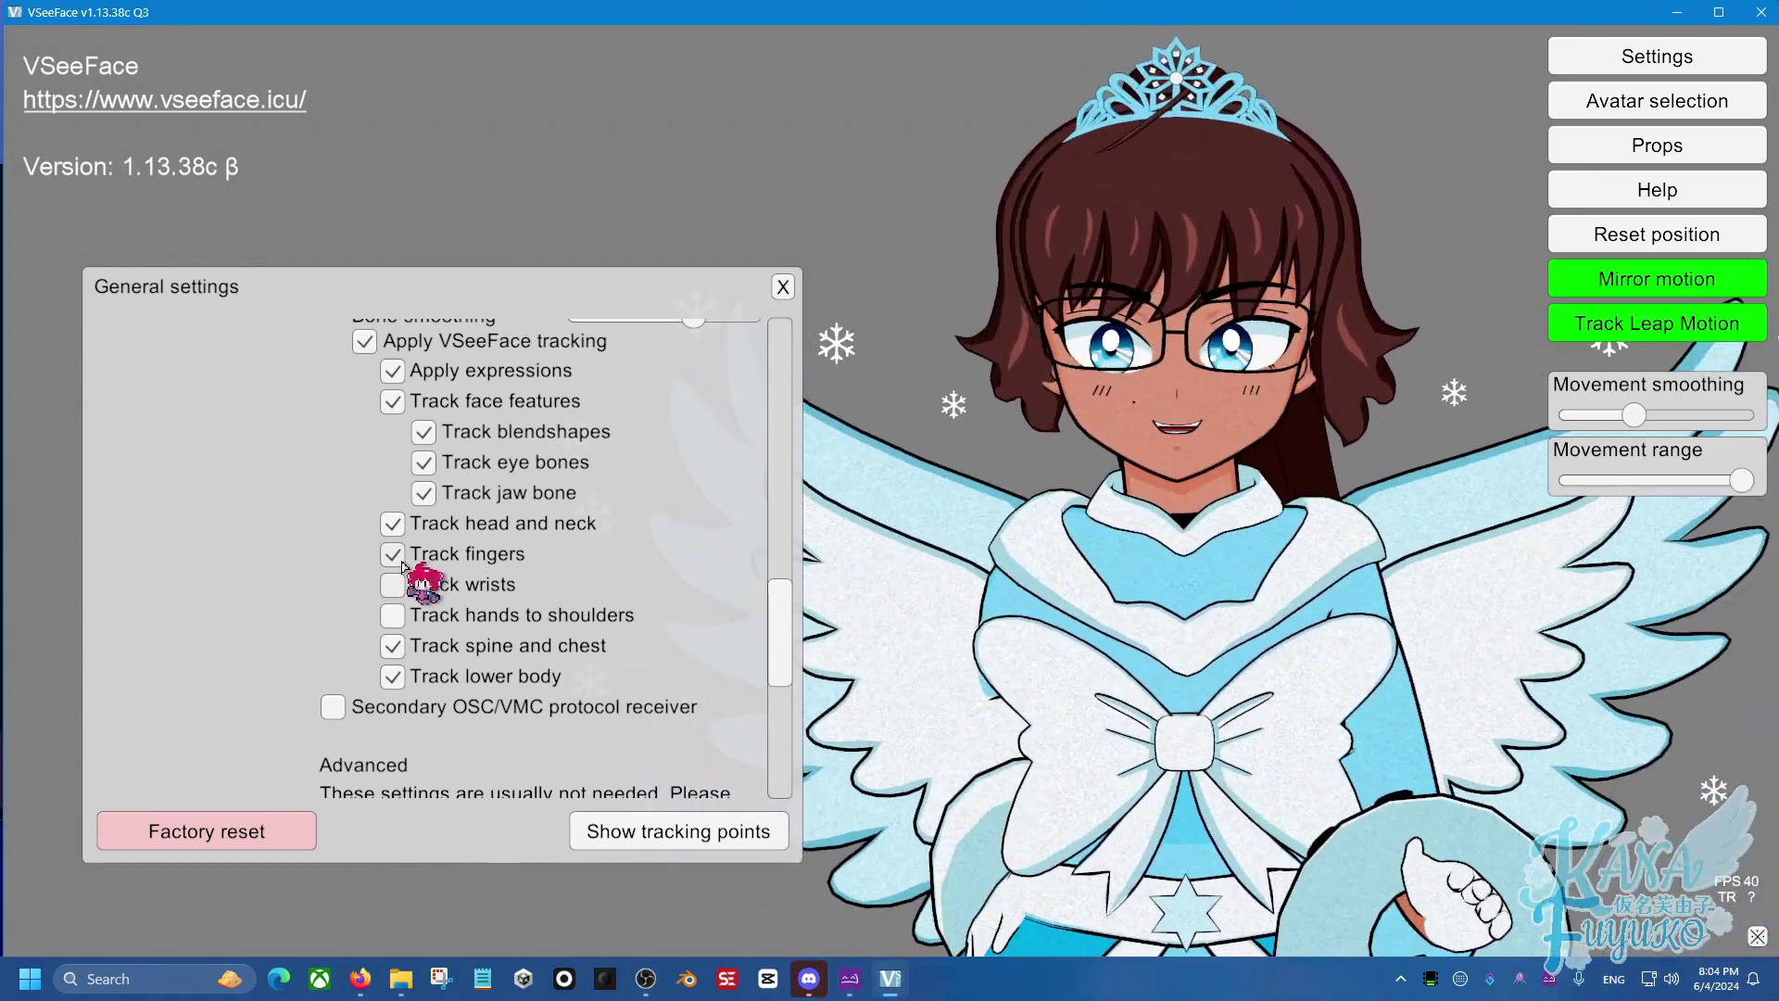
Step: Try the receiver's bone smoothing at both extremes, set it to about the middle of its range, and close the general settings
{"action": "scroll", "coordinate": [404, 565], "scroll_direction": "up", "scroll_amount": 3}
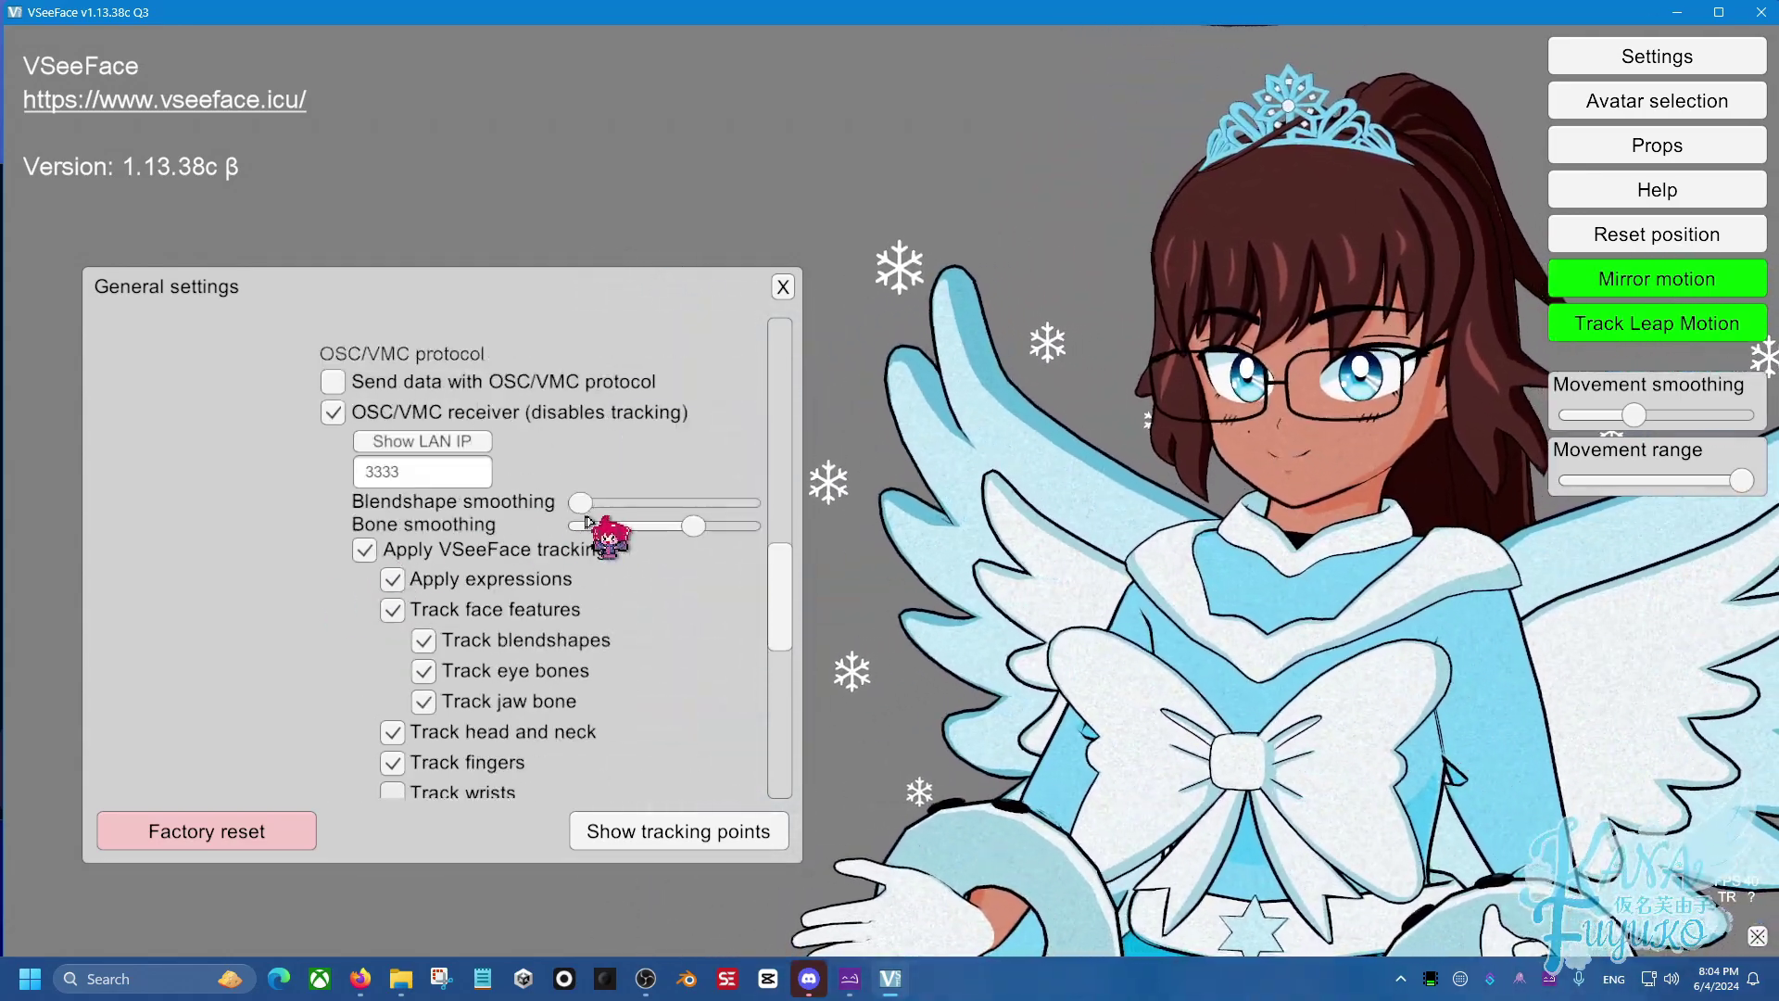
{"action": "left_click_drag", "start_coordinate": [696, 528], "coordinate": [584, 526]}
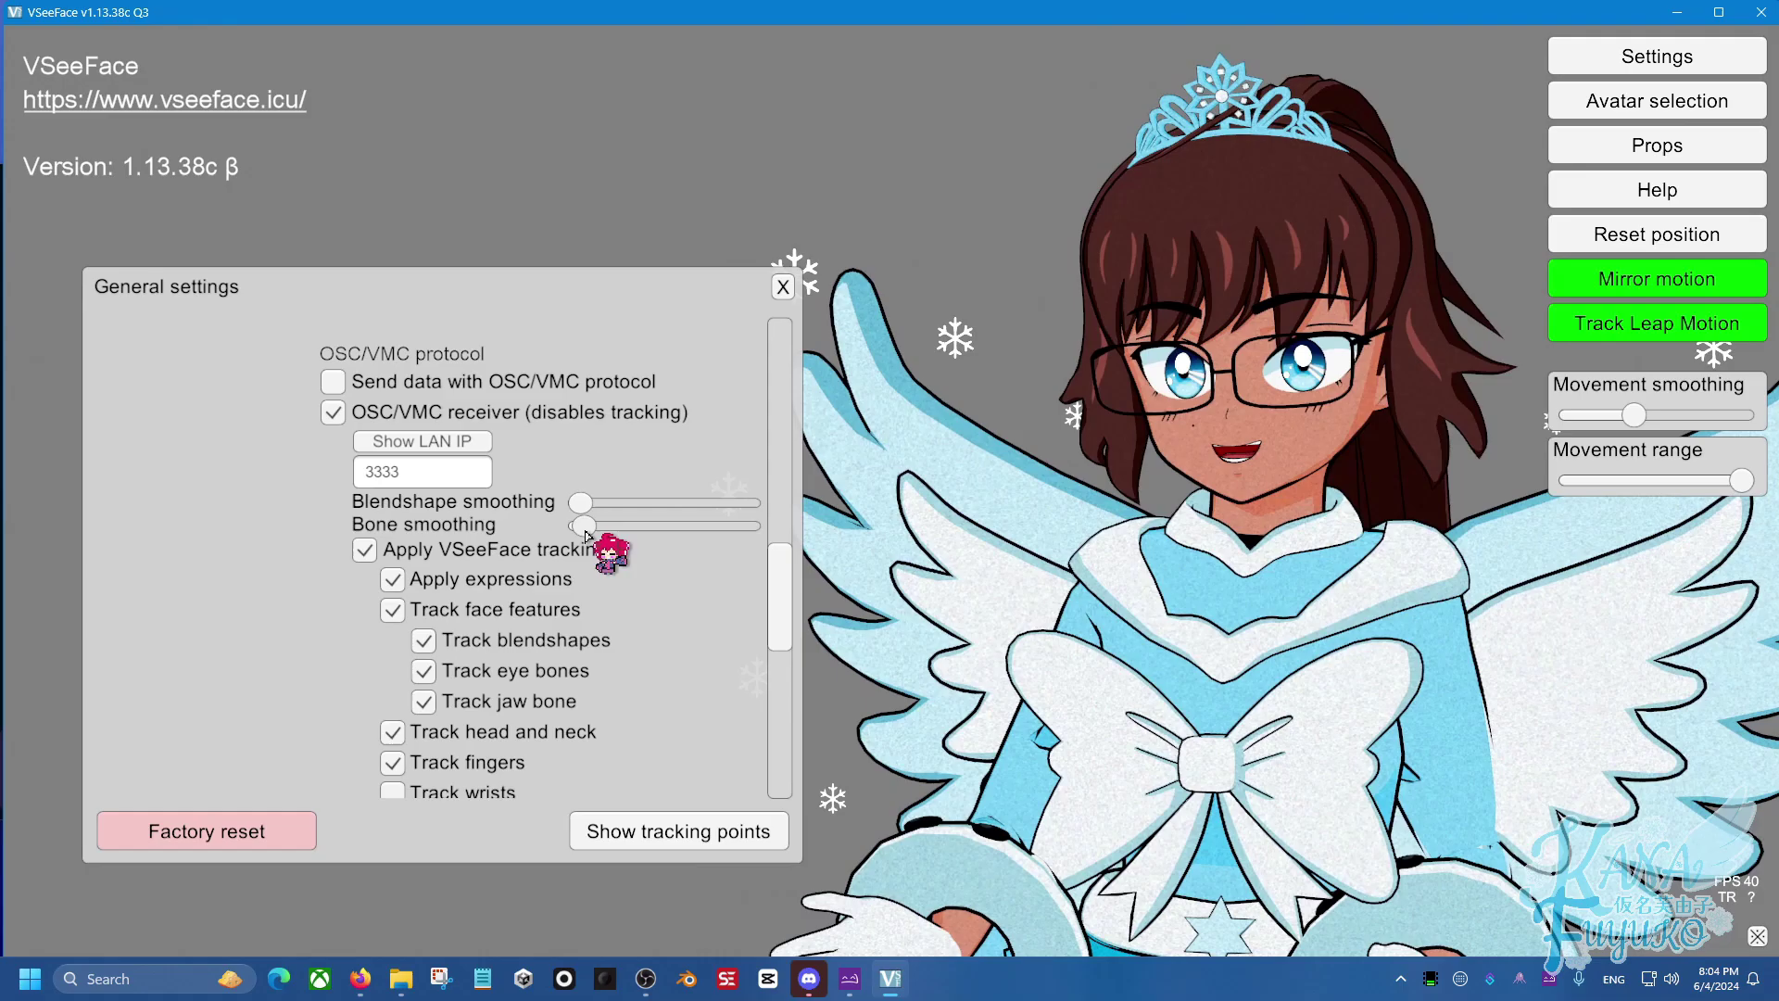
{"action": "left_click_drag", "start_coordinate": [584, 525], "coordinate": [762, 576]}
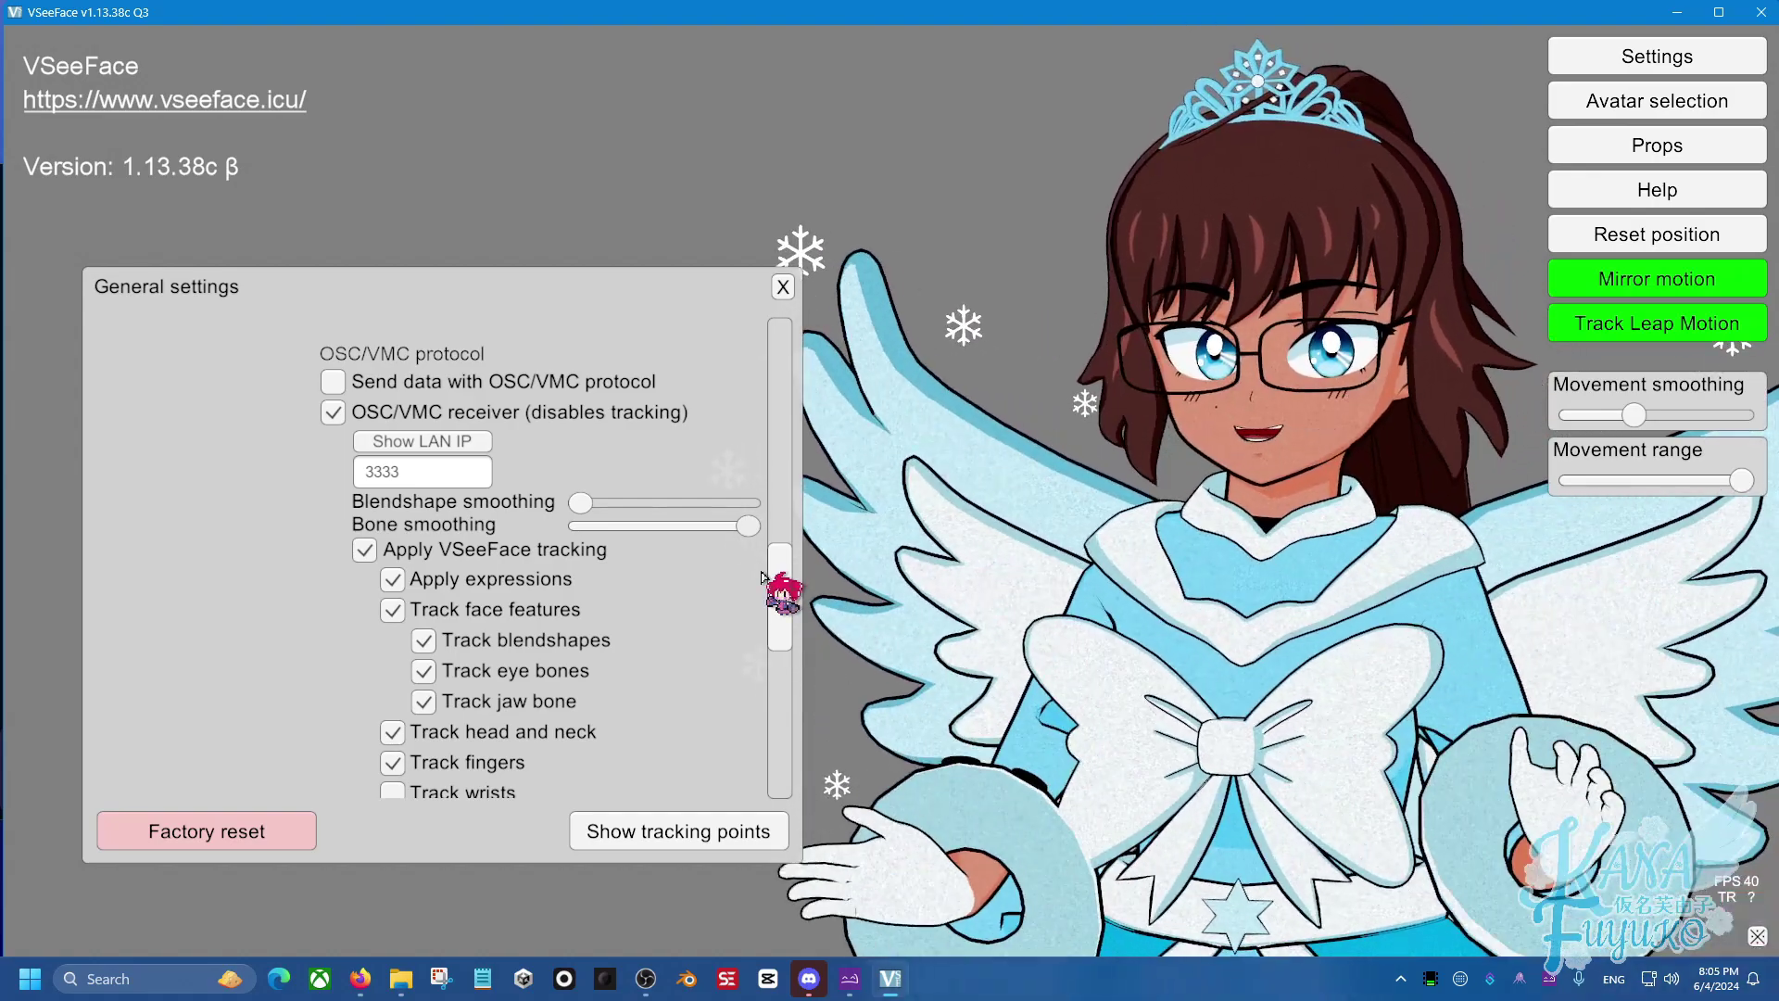
{"action": "left_click_drag", "start_coordinate": [749, 527], "coordinate": [663, 551]}
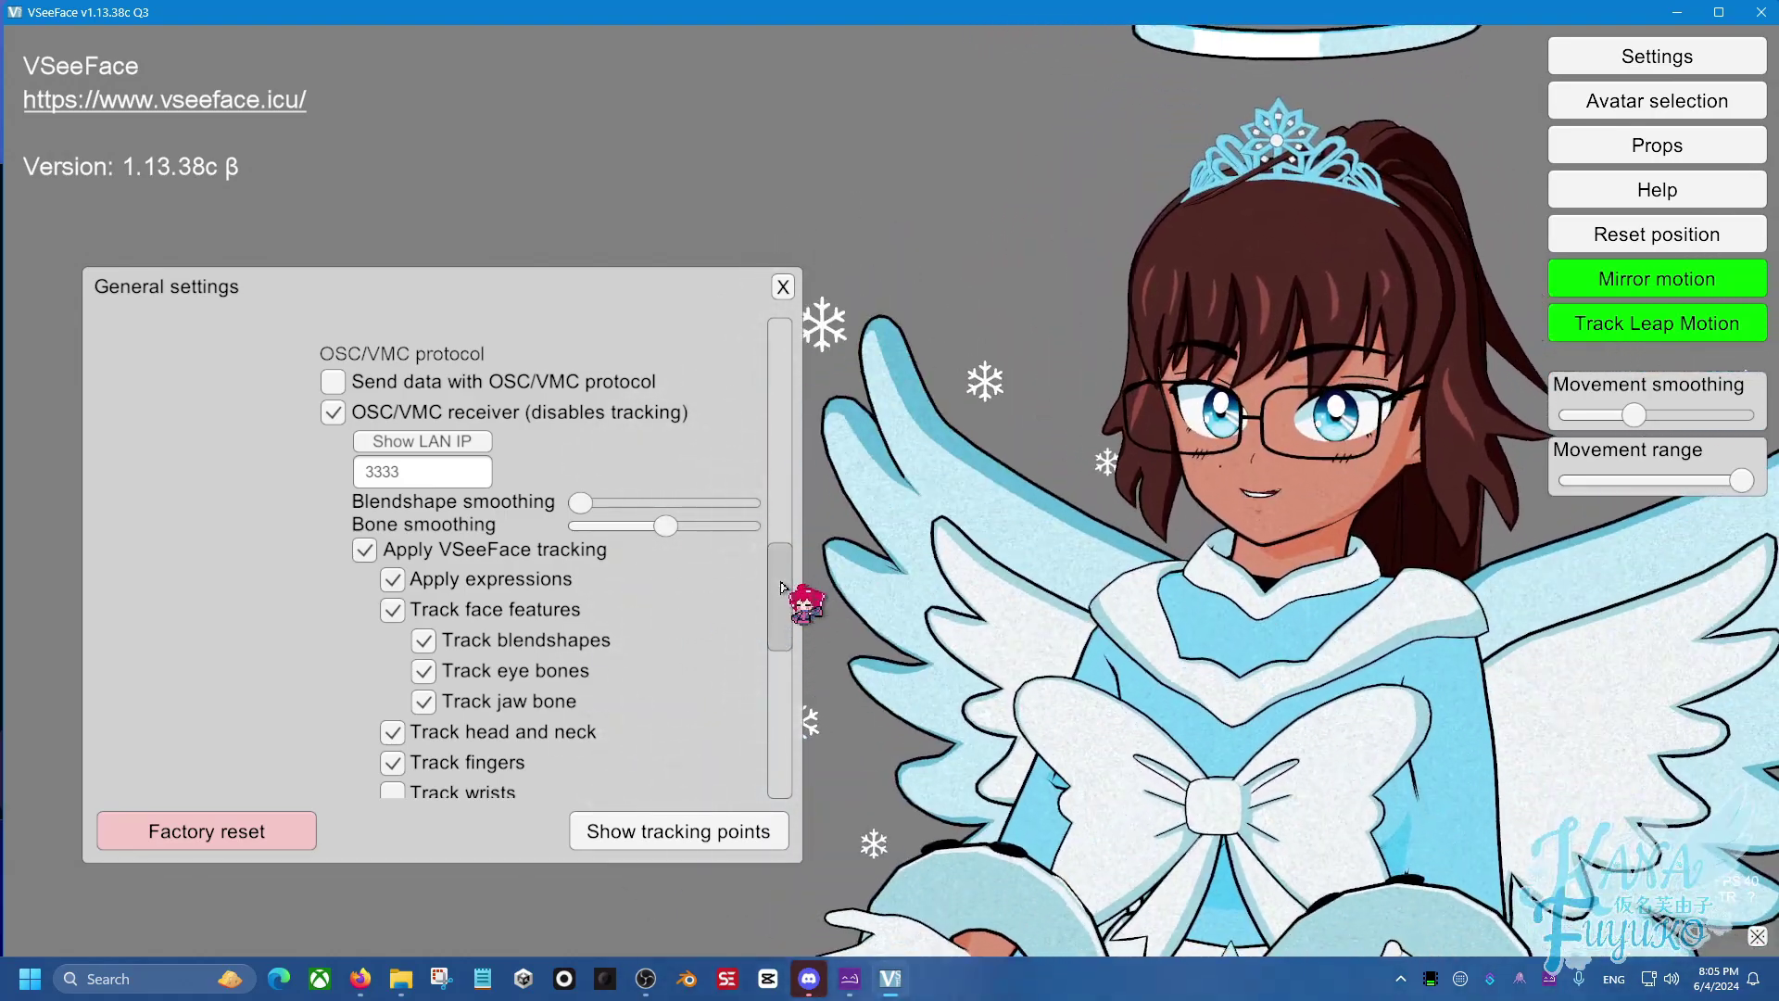
{"action": "mouse_move", "coordinate": [781, 586]}
{"action": "left_mouse_down"}
{"action": "mouse_move", "coordinate": [780, 662]}
{"action": "mouse_move", "coordinate": [804, 545]}
{"action": "mouse_move", "coordinate": [793, 479]}
{"action": "mouse_move", "coordinate": [777, 556]}
{"action": "left_mouse_up"}
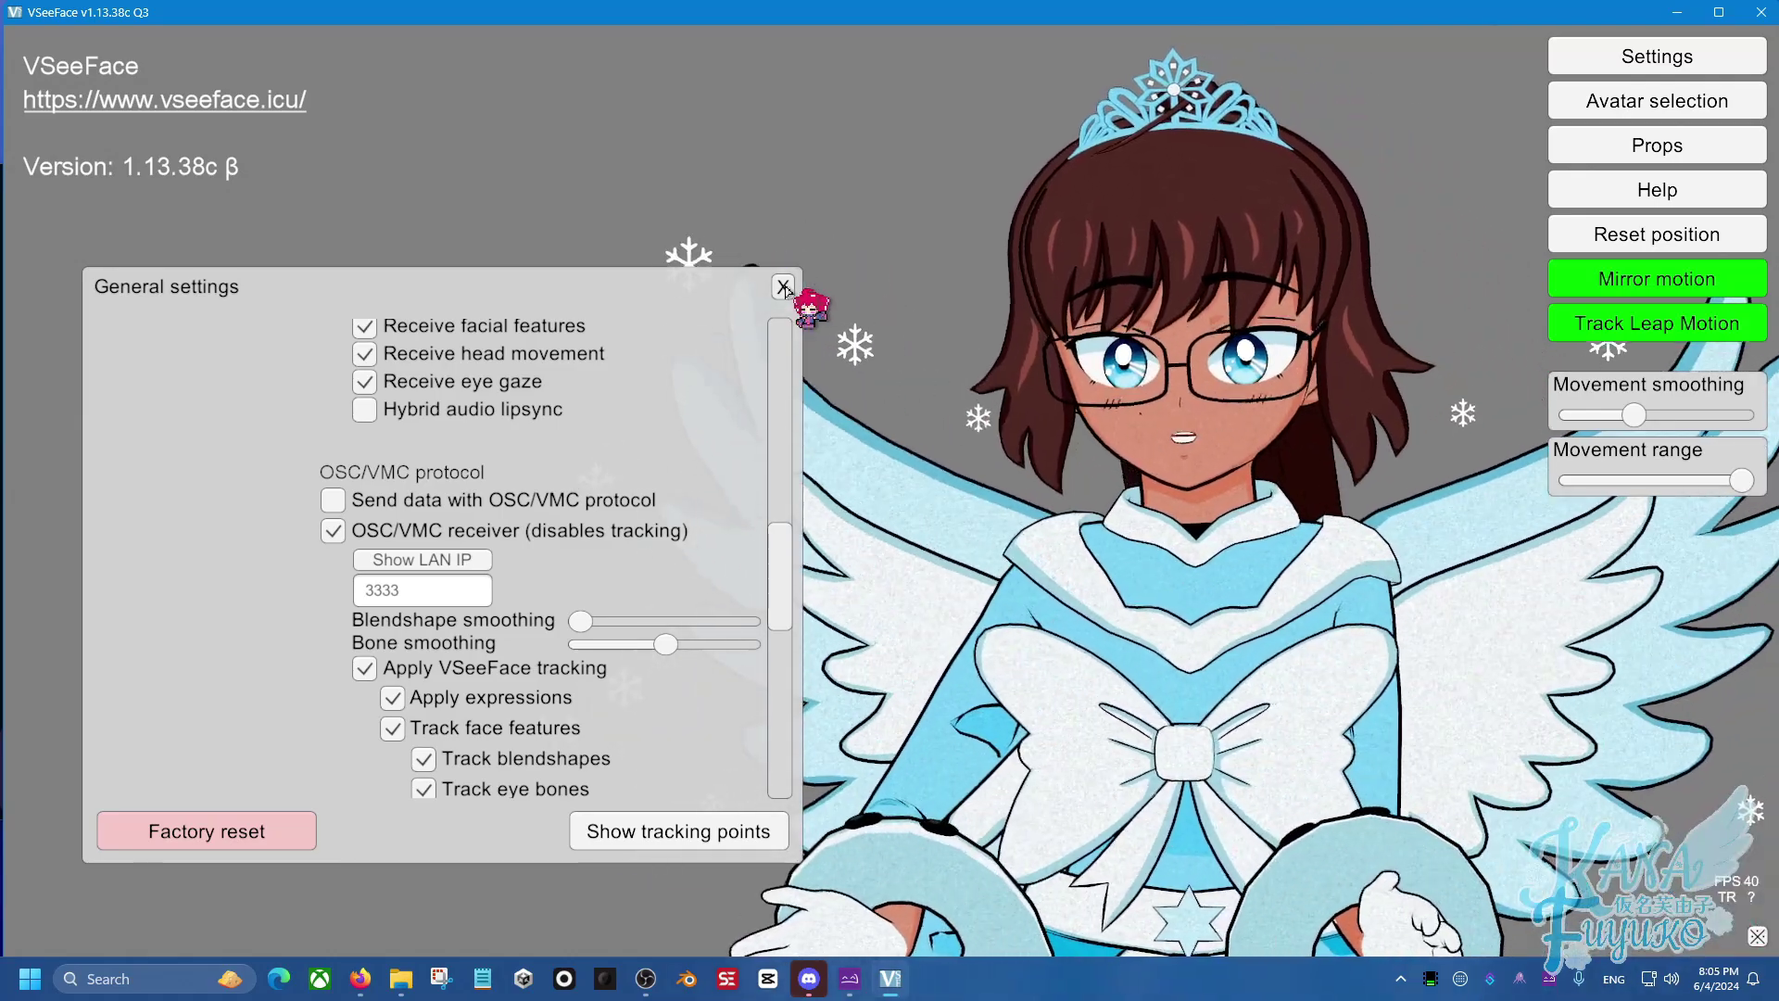
{"action": "left_click", "coordinate": [784, 287]}
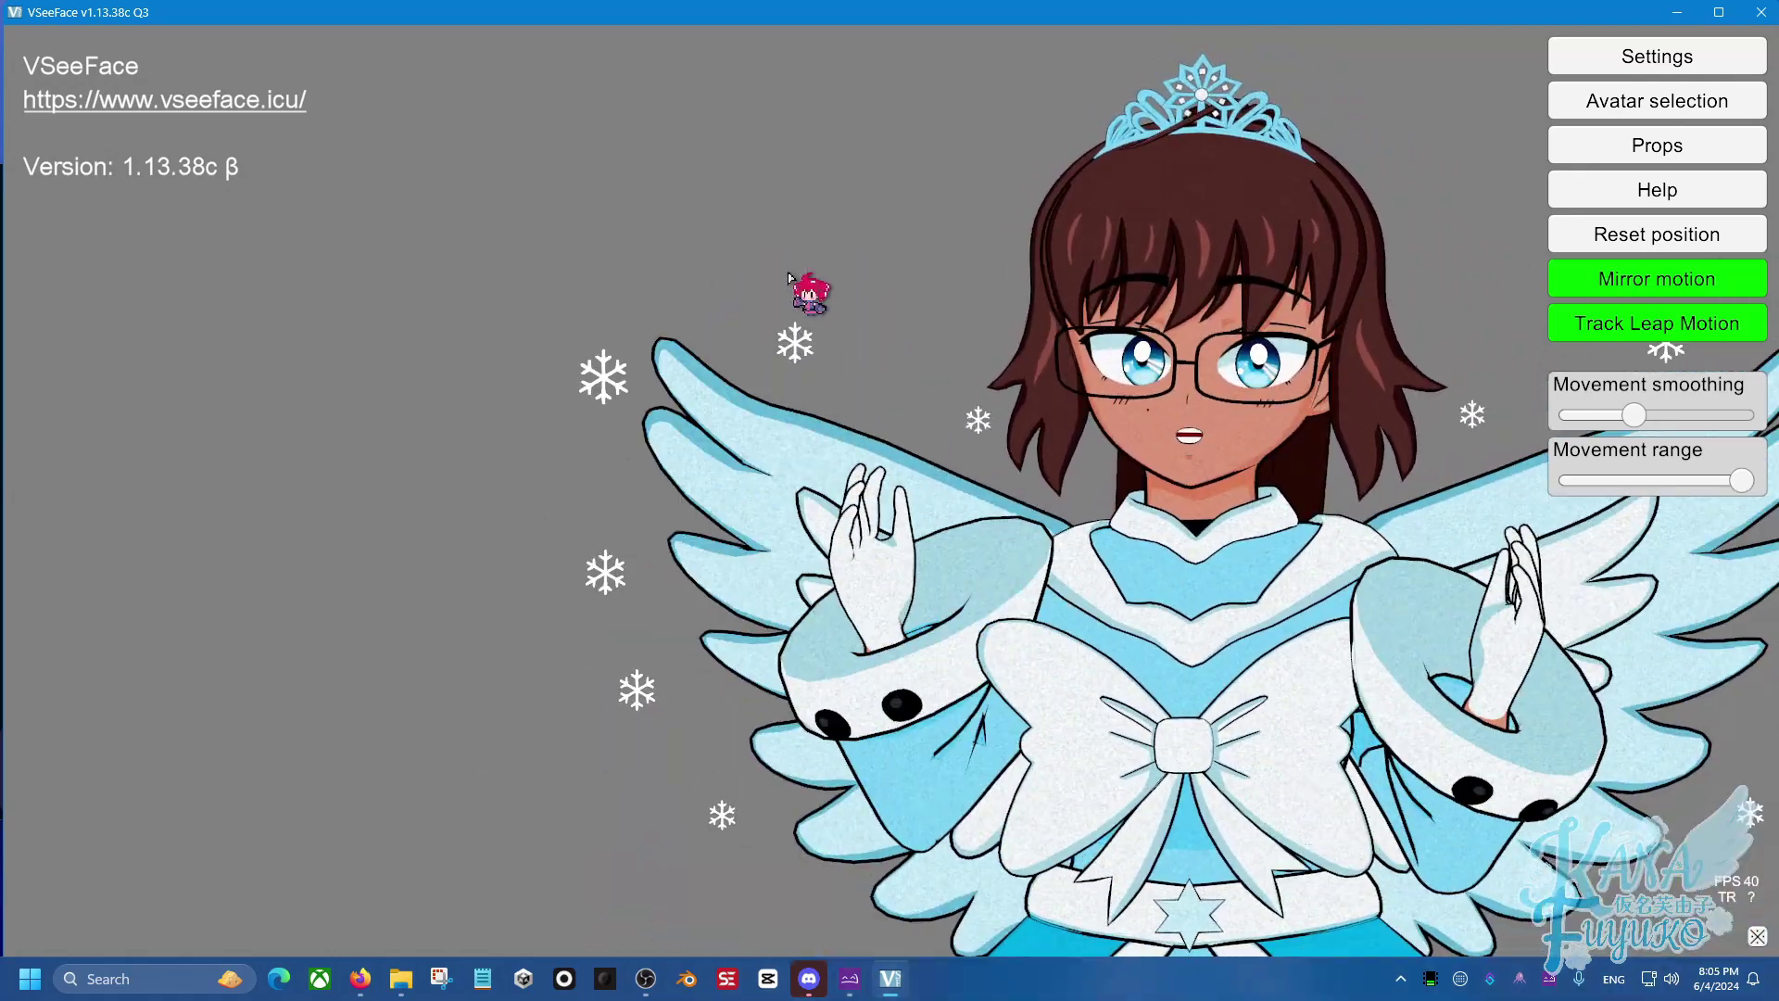